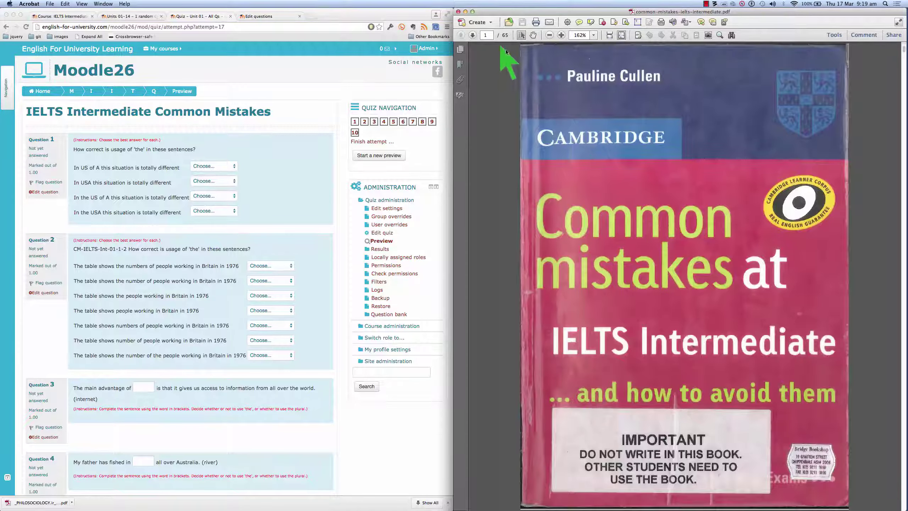
# Page through the textbook PDF to the first contents page listing units 1 to 18, and return to the cover.
pyautogui.click(473, 35)
pyautogui.click(472, 35)
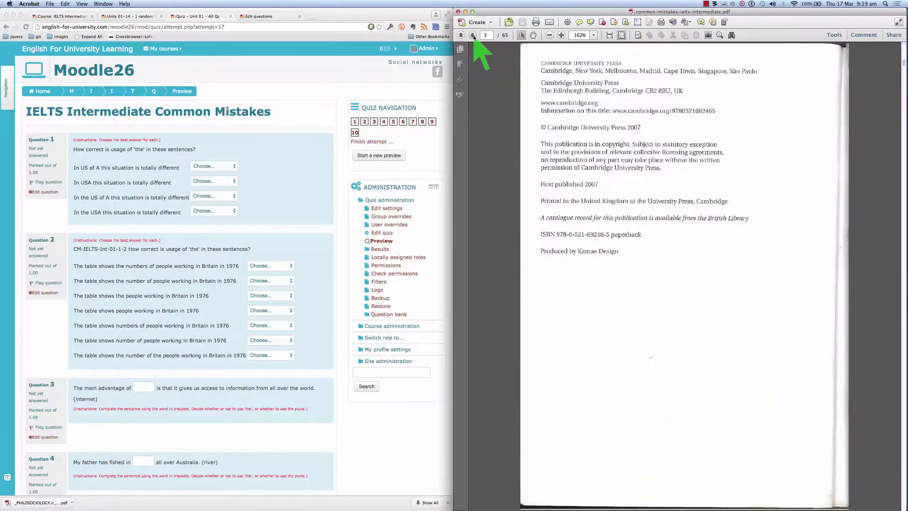
pyautogui.click(472, 36)
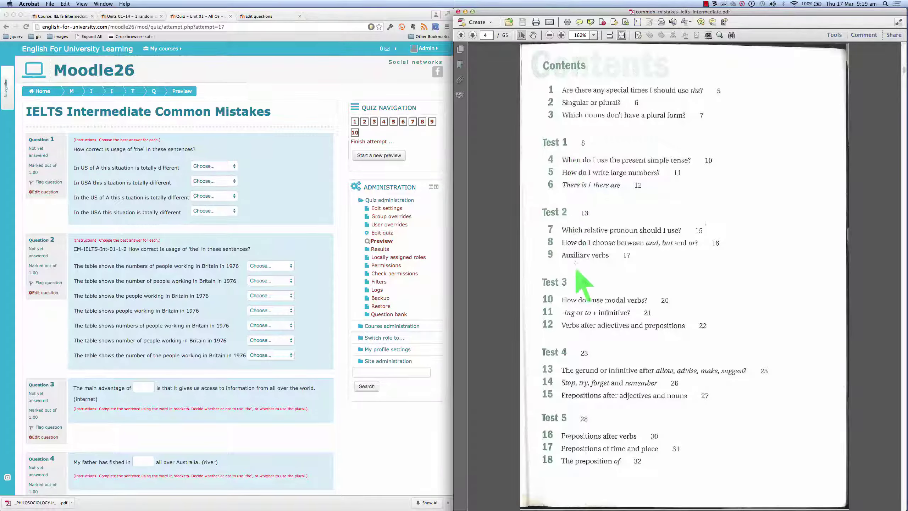
pyautogui.click(461, 35)
pyautogui.click(461, 35)
pyautogui.click(461, 36)
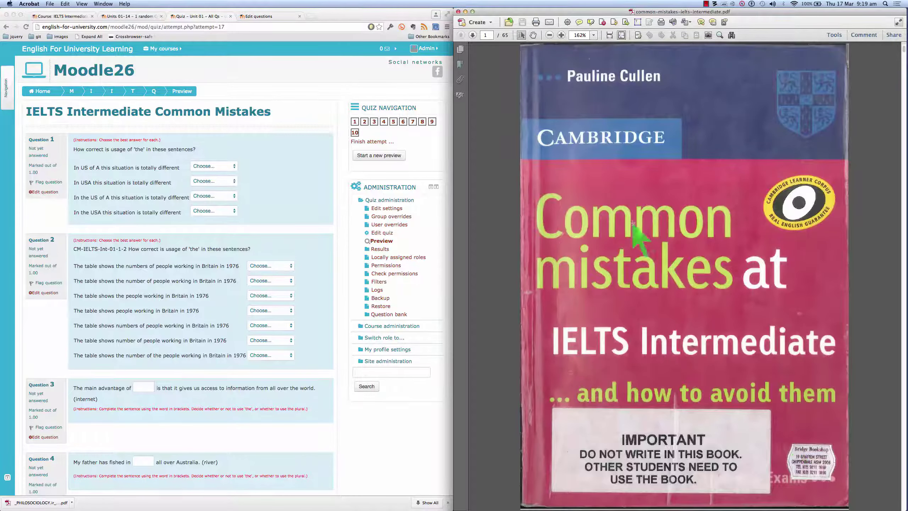
# Read through both contents pages of the textbook and go on to page 6, the unit on special times to use "the".
pyautogui.click(473, 35)
pyautogui.click(473, 35)
pyautogui.click(473, 34)
pyautogui.click(474, 35)
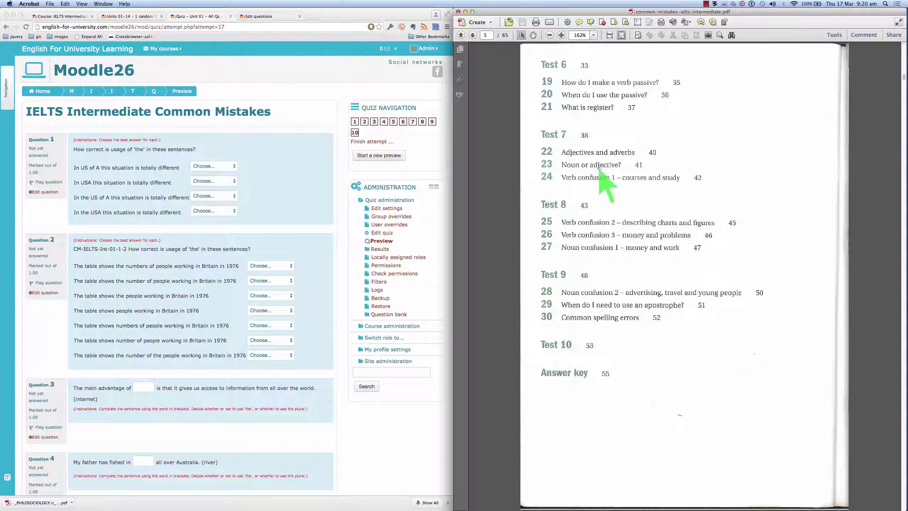
pyautogui.click(473, 35)
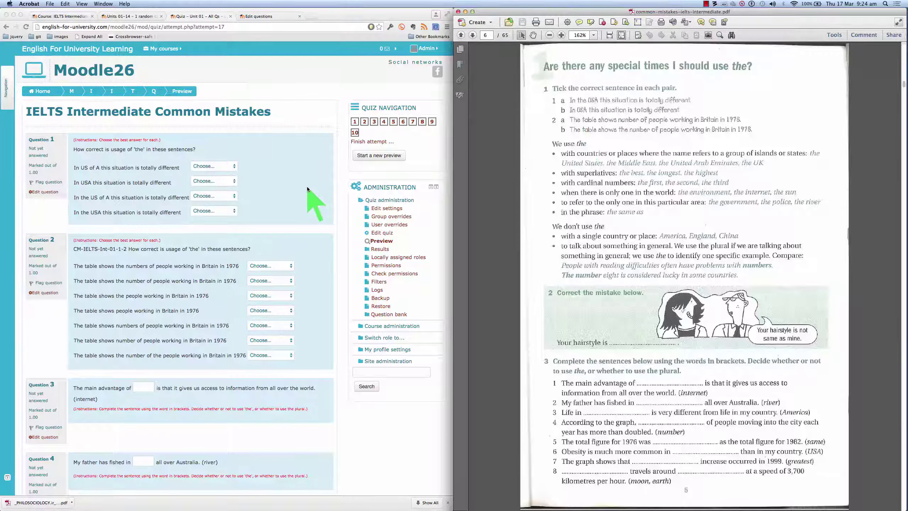
# Switch to the Moodle quiz preview in Chrome and examine the first sentence's choices in Question 1 and the questions below it.
pyautogui.click(234, 167)
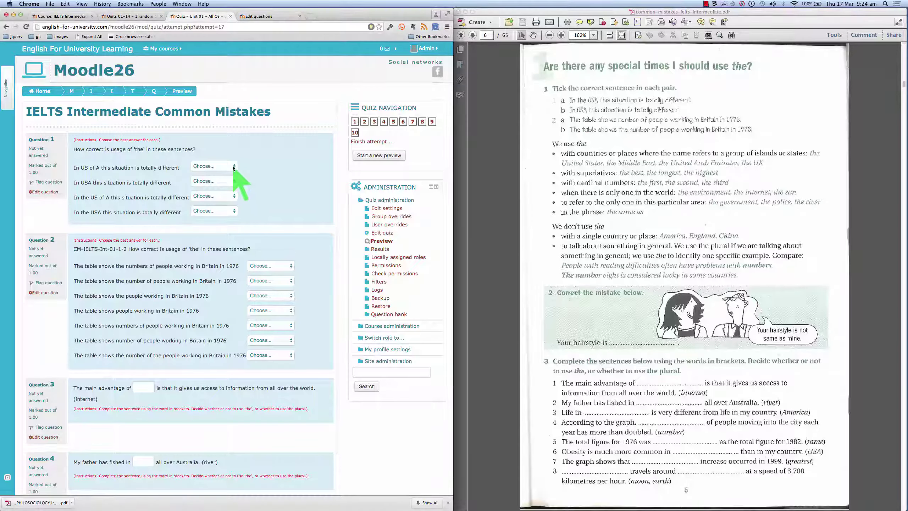
pyautogui.click(233, 168)
pyautogui.click(274, 166)
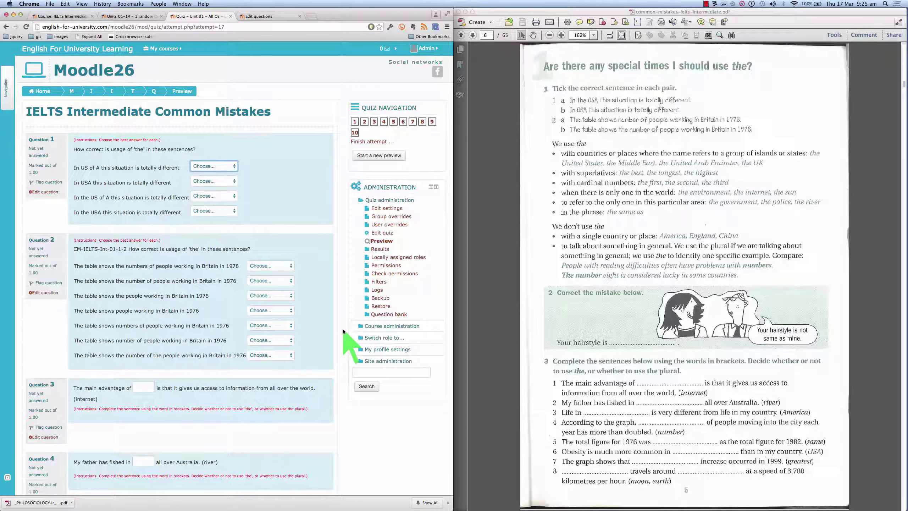
pyautogui.scroll(-1, 343, 331)
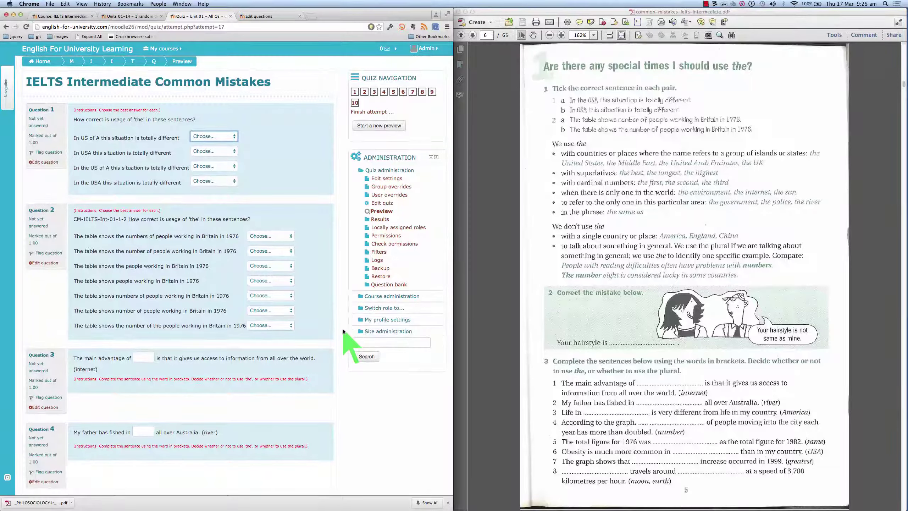
pyautogui.scroll(-3, 347, 379)
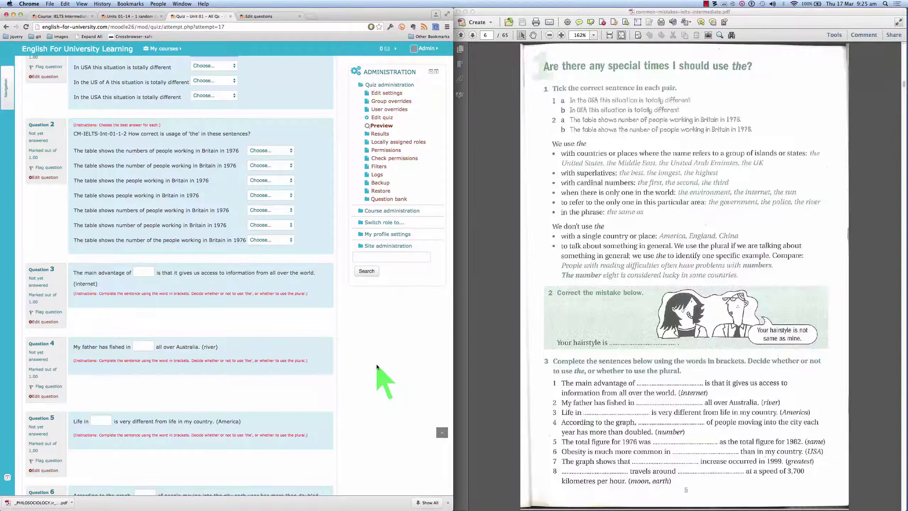
pyautogui.scroll(3, 377, 375)
pyautogui.scroll(2, 378, 367)
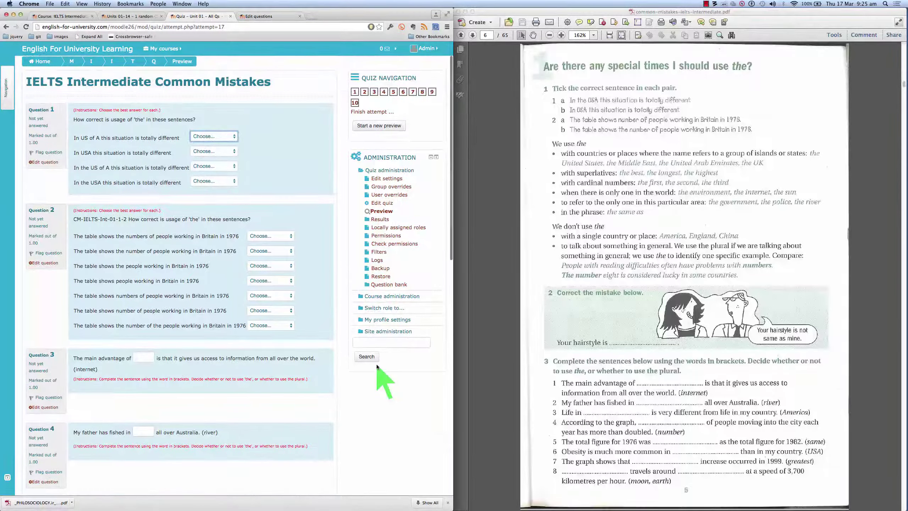
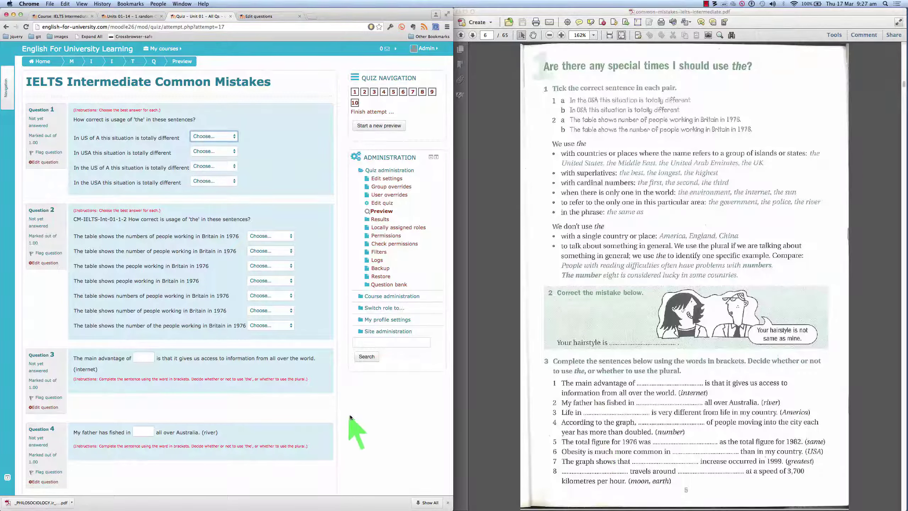
pyautogui.click(339, 414)
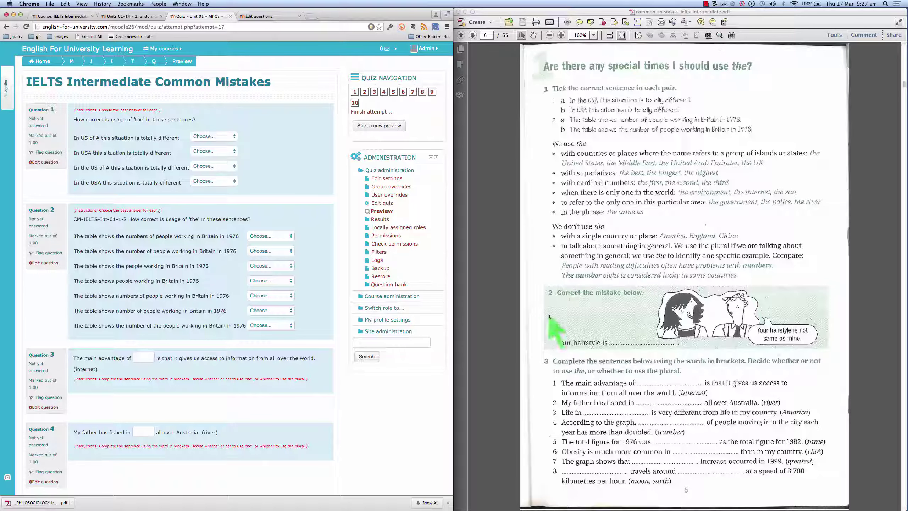
# Switch to the textbook PDF in Acrobat, check the second contents page and return to page 6.
pyautogui.click(463, 37)
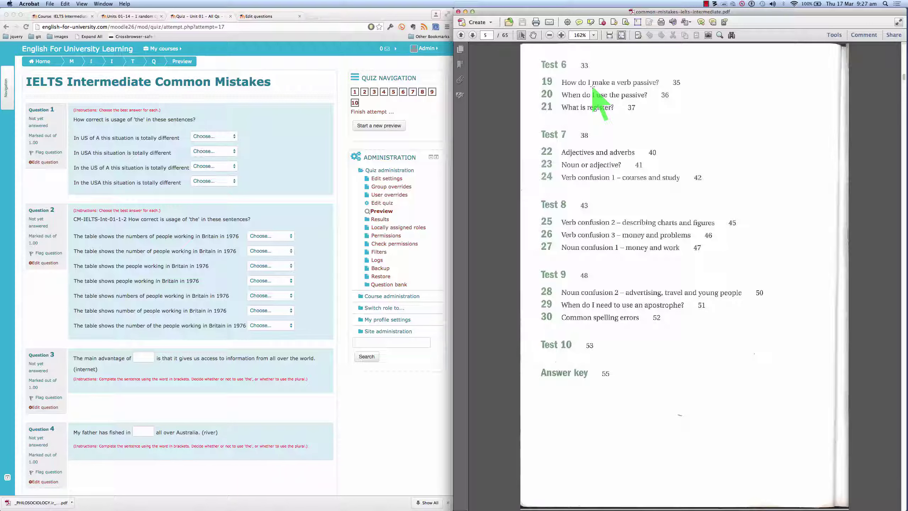
pyautogui.click(472, 35)
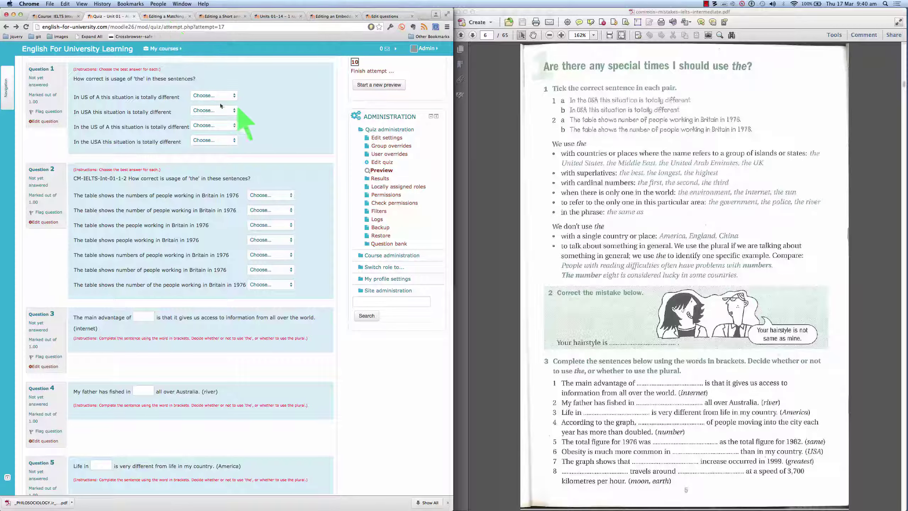
# Switch to Chrome, view Question 1's answer choices in the quiz preview and compare them with the first answer in the matching question's editing form.
pyautogui.click(233, 96)
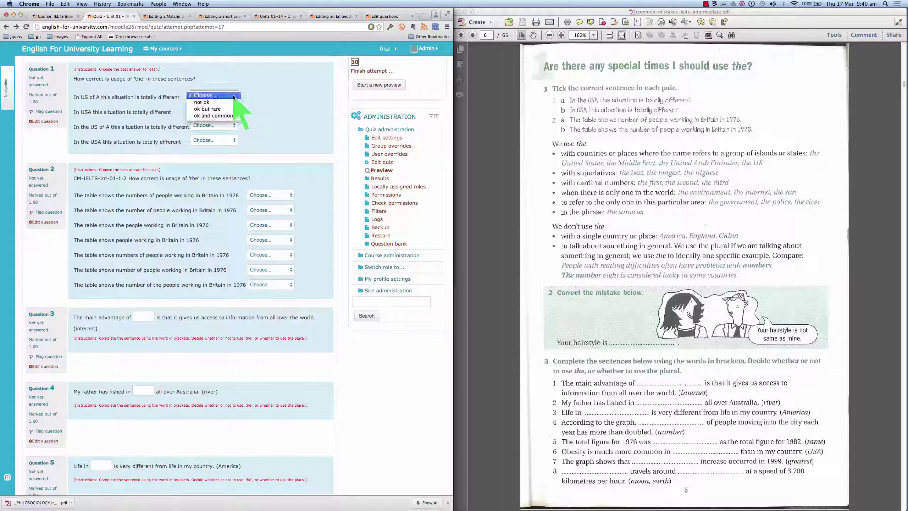
pyautogui.click(267, 101)
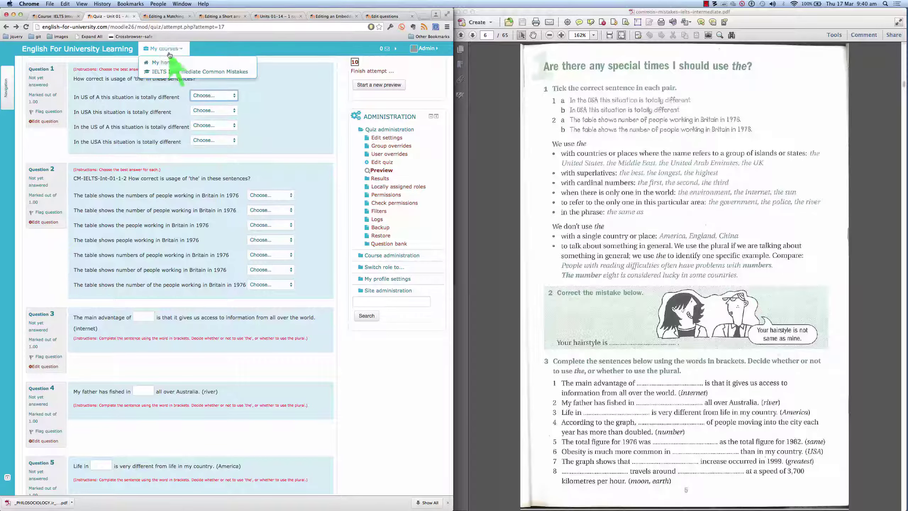
pyautogui.click(176, 17)
pyautogui.scroll(3, 365, 211)
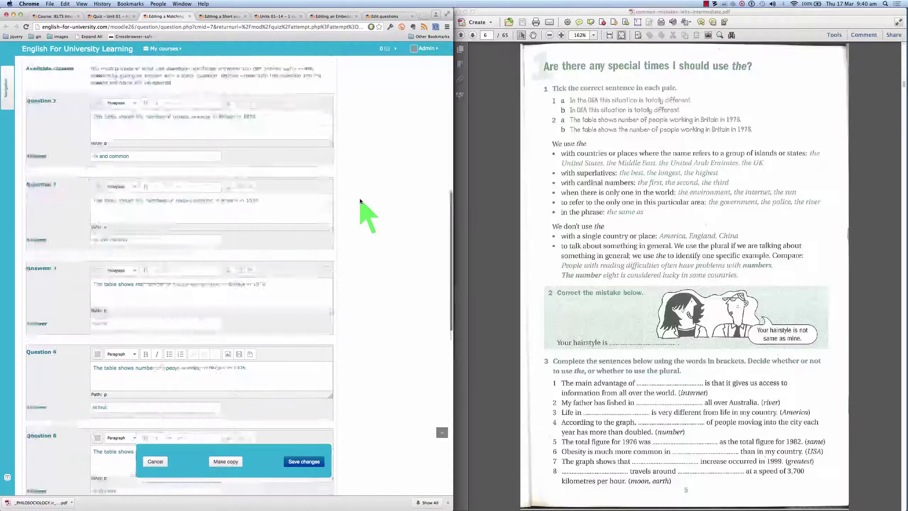
pyautogui.scroll(5, 360, 201)
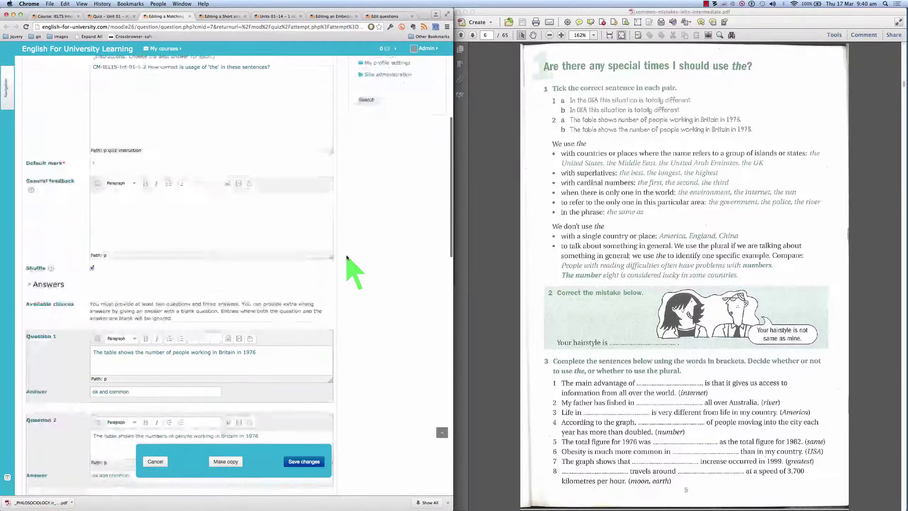
pyautogui.click(135, 393)
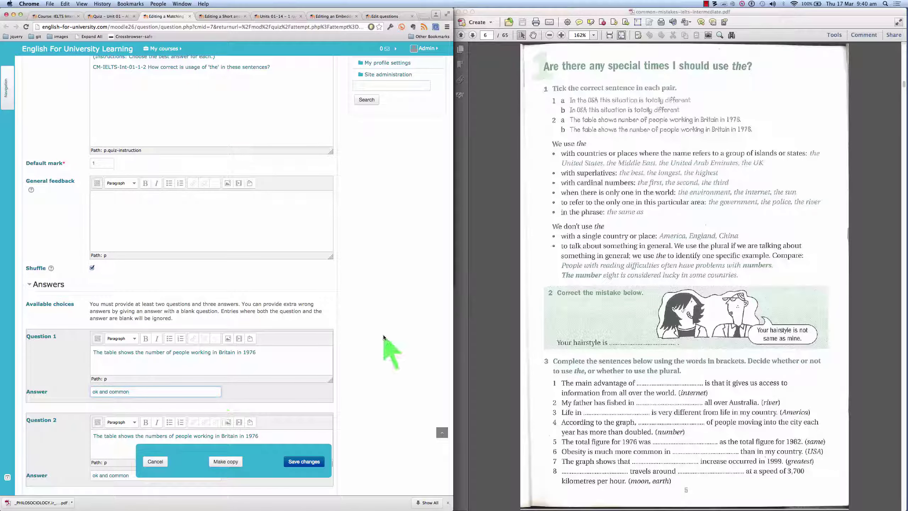
# Examine the remaining question and answer pairs and the combined feedback fields of the matching question, ending at its general settings.
pyautogui.scroll(-5, 385, 349)
pyautogui.scroll(-15, 384, 337)
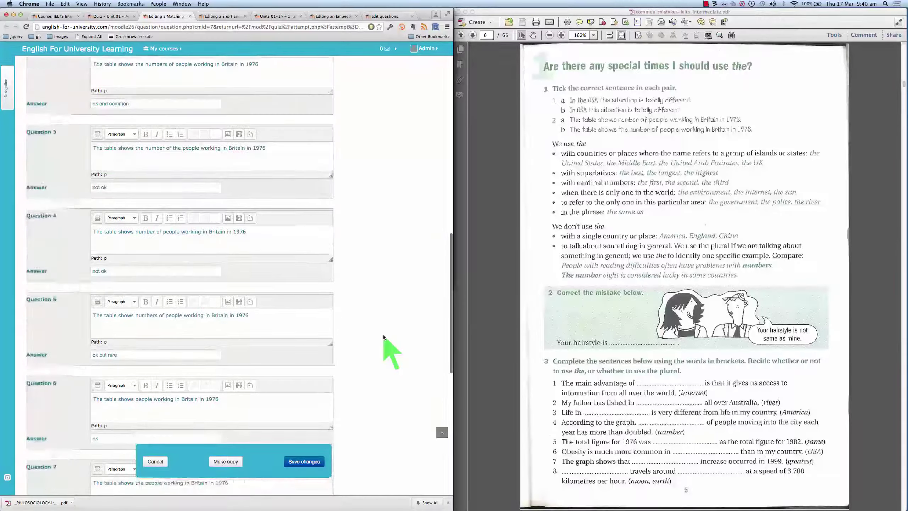
pyautogui.scroll(-2, 384, 340)
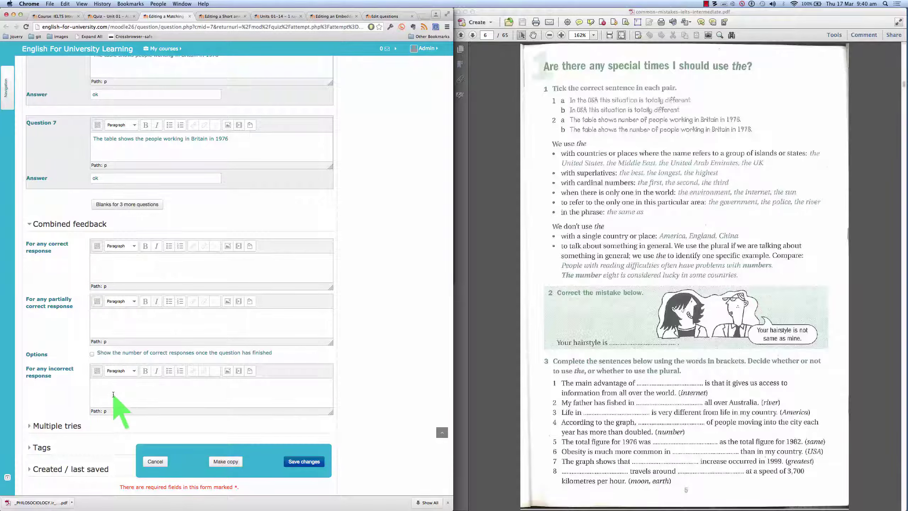
pyautogui.click(155, 387)
pyautogui.scroll(5, 355, 274)
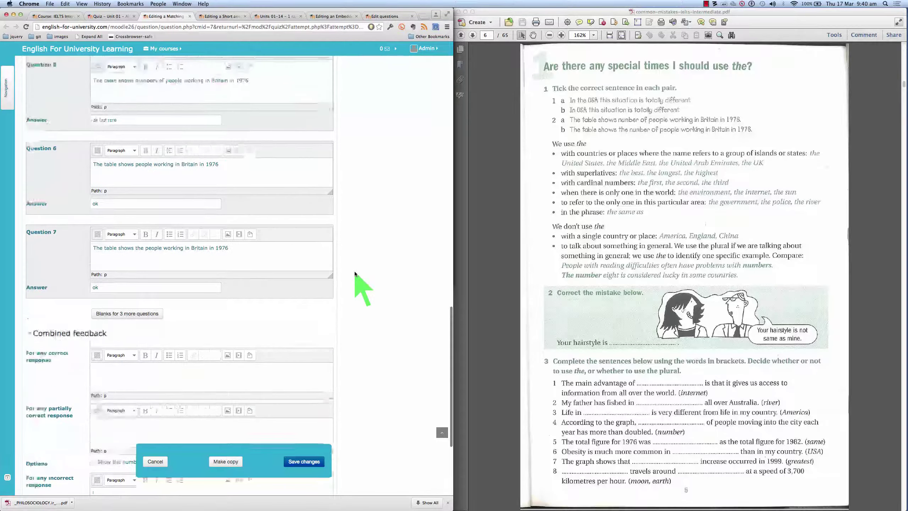
pyautogui.scroll(9, 355, 274)
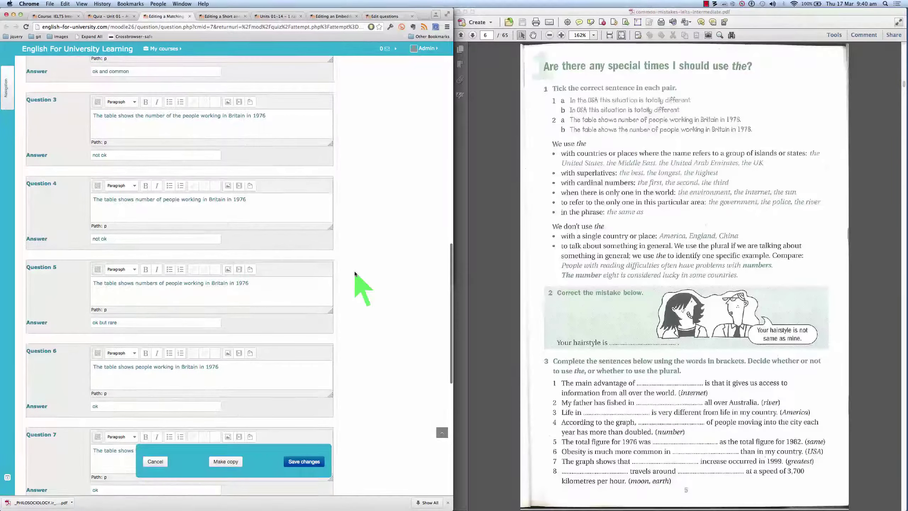
pyautogui.scroll(15, 355, 274)
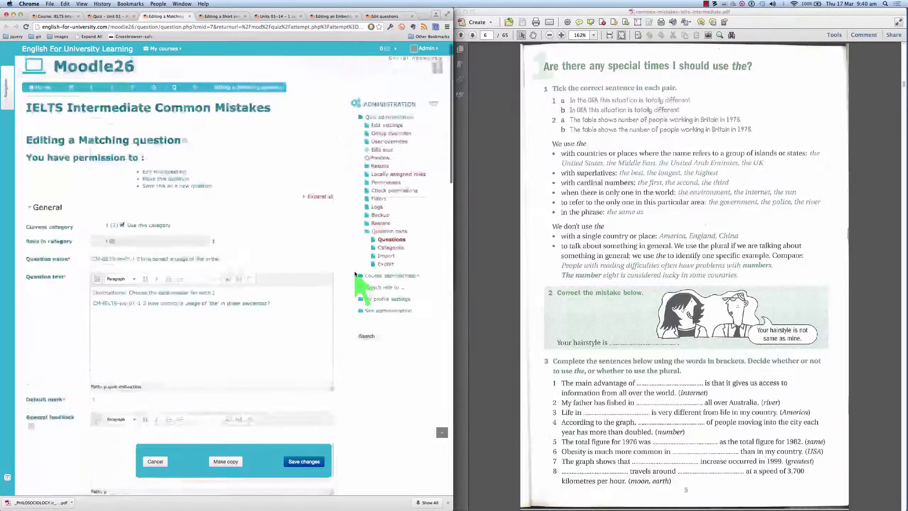
pyautogui.scroll(1, 355, 273)
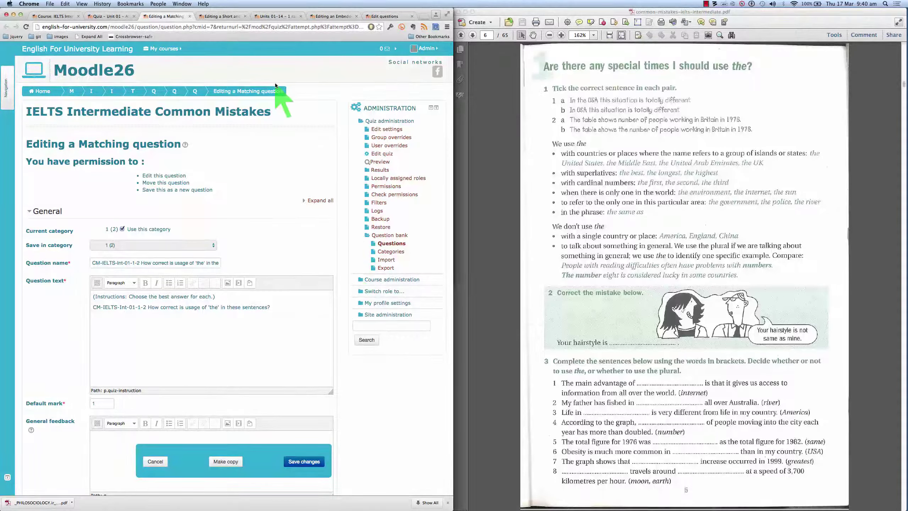
# Return to the quiz preview and view Question 1's choices for the "In US of A" and "In the US of A" sentences.
pyautogui.click(116, 16)
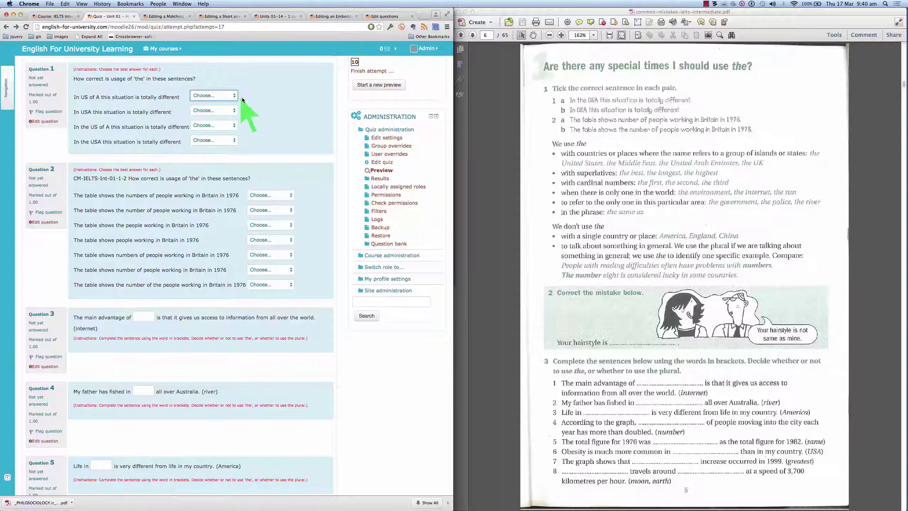
pyautogui.click(233, 95)
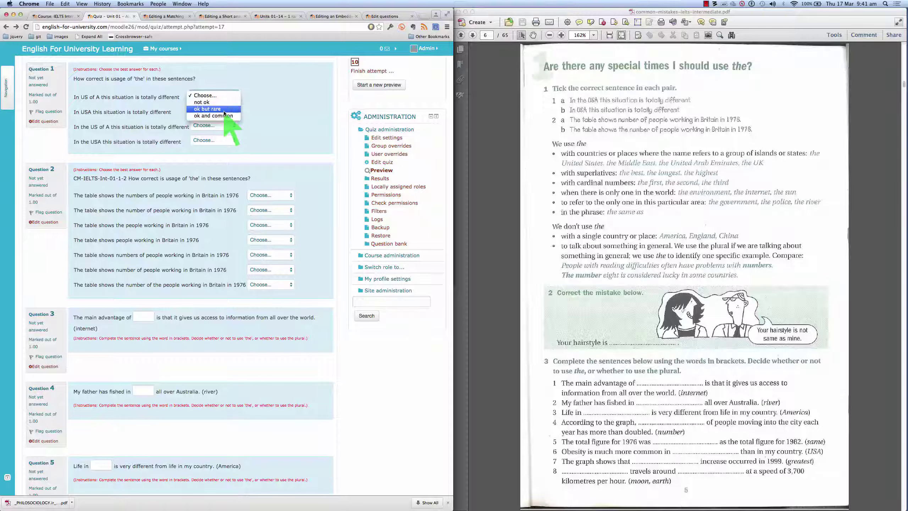
pyautogui.click(256, 111)
pyautogui.click(235, 125)
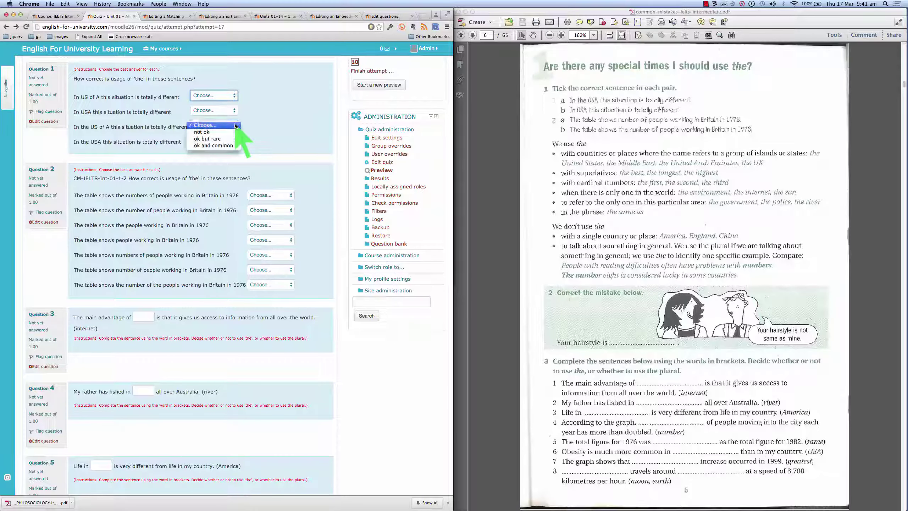
pyautogui.click(271, 132)
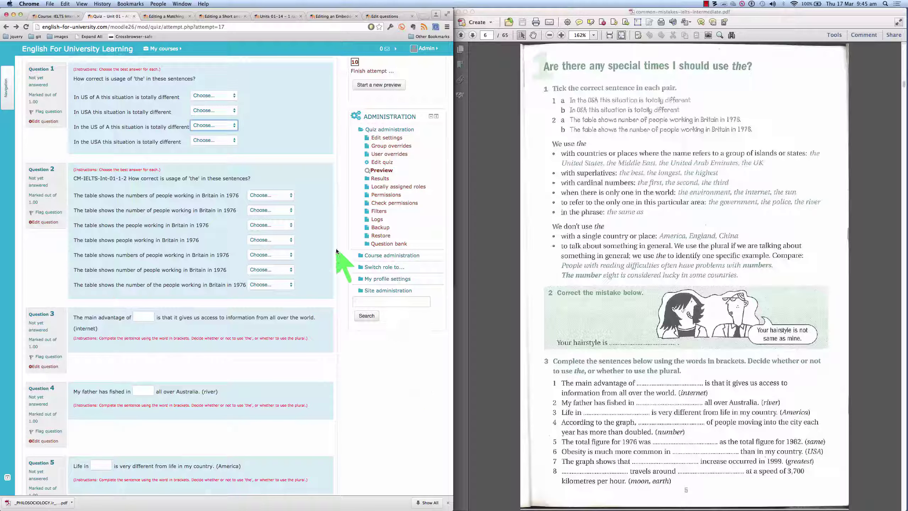
# Look over the quizzes and topics on the IELTS Intermediate Common Mistakes course page, and return to the quiz preview.
pyautogui.scroll(2, 336, 248)
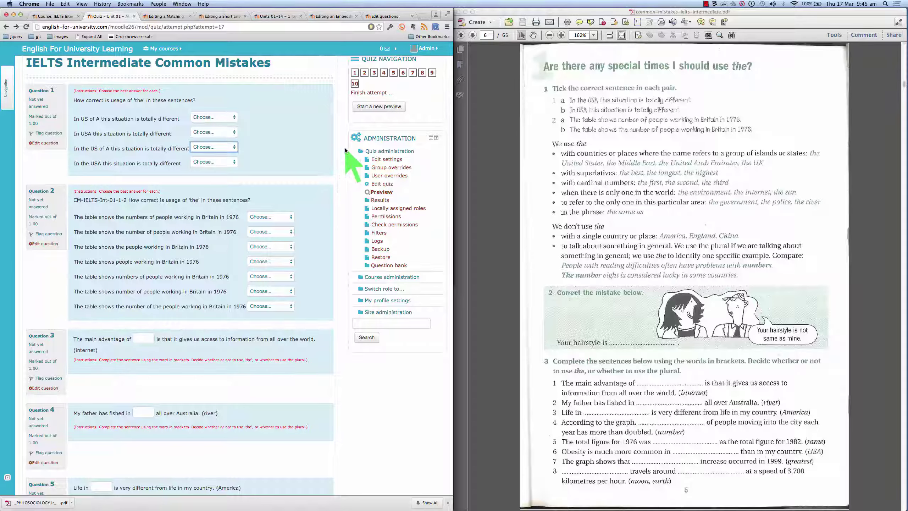
pyautogui.scroll(3, 345, 149)
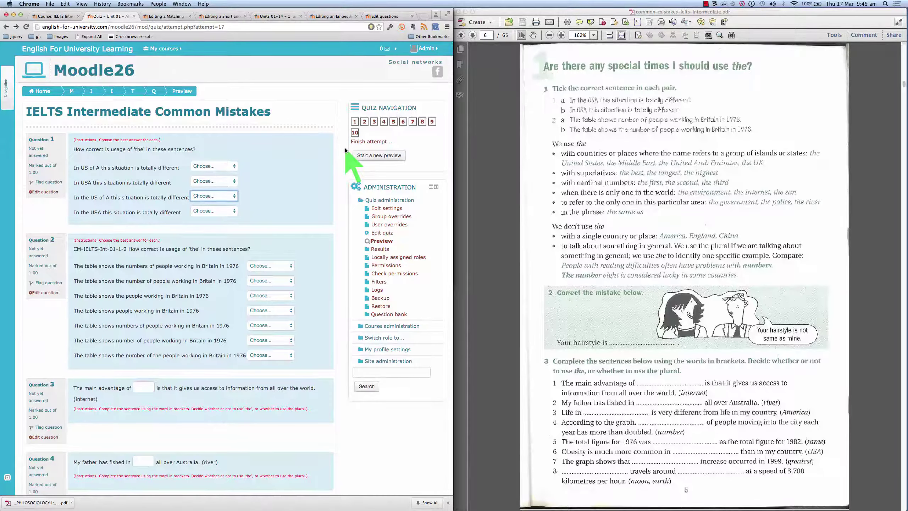
pyautogui.click(55, 17)
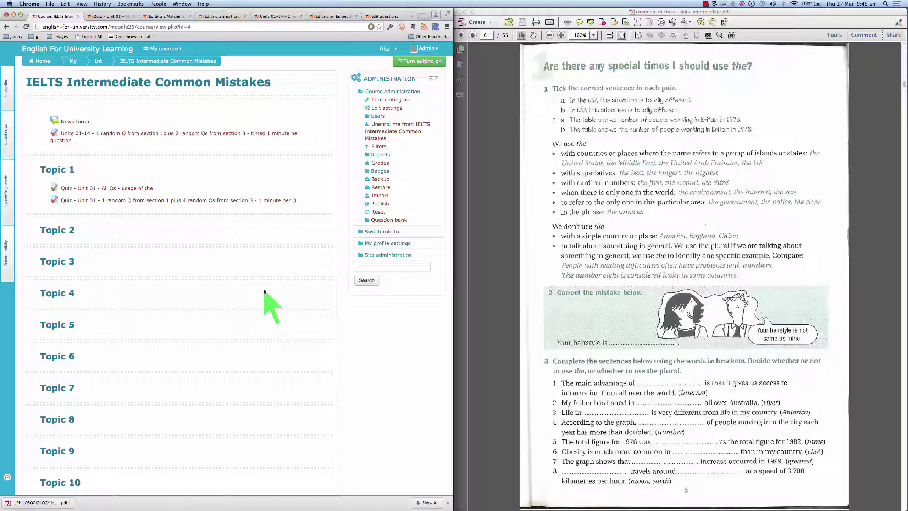
pyautogui.click(108, 17)
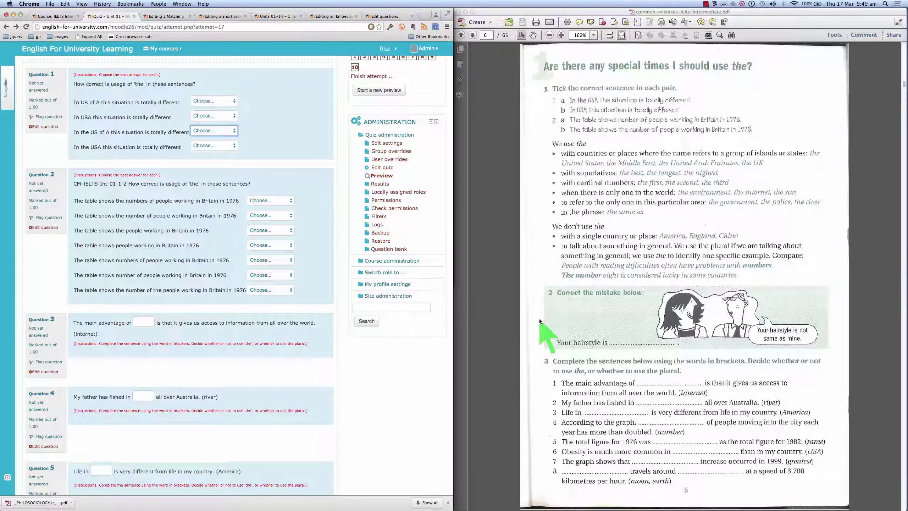
# Switch to Acrobat, review the textbook's contents once more and return to the page 6 exercises on "the".
pyautogui.click(461, 35)
pyautogui.click(461, 35)
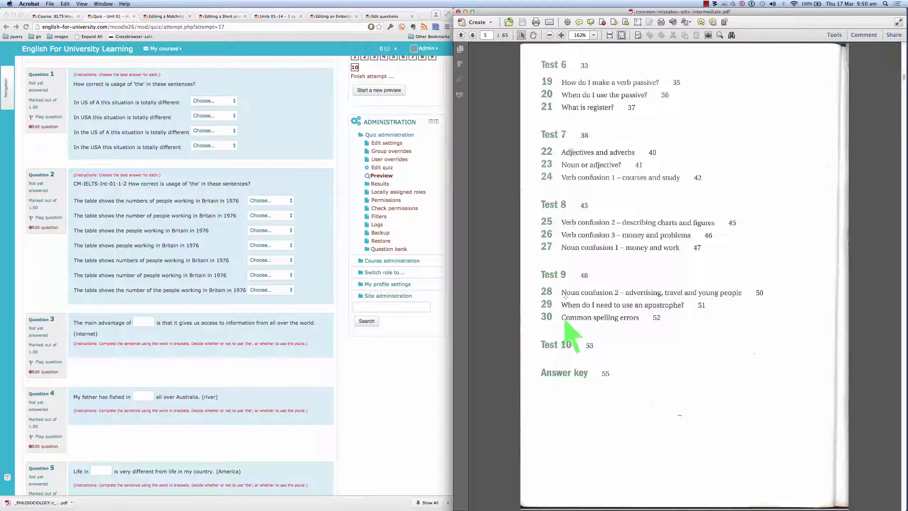
pyautogui.click(473, 35)
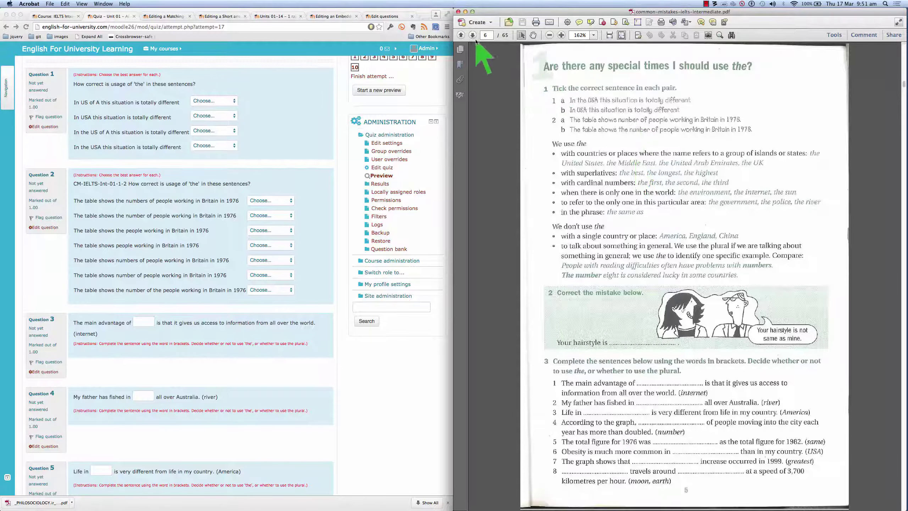
# Compare the textbook's two contents pages with the page 6 exercises on "the", ending on page 6.
pyautogui.click(461, 35)
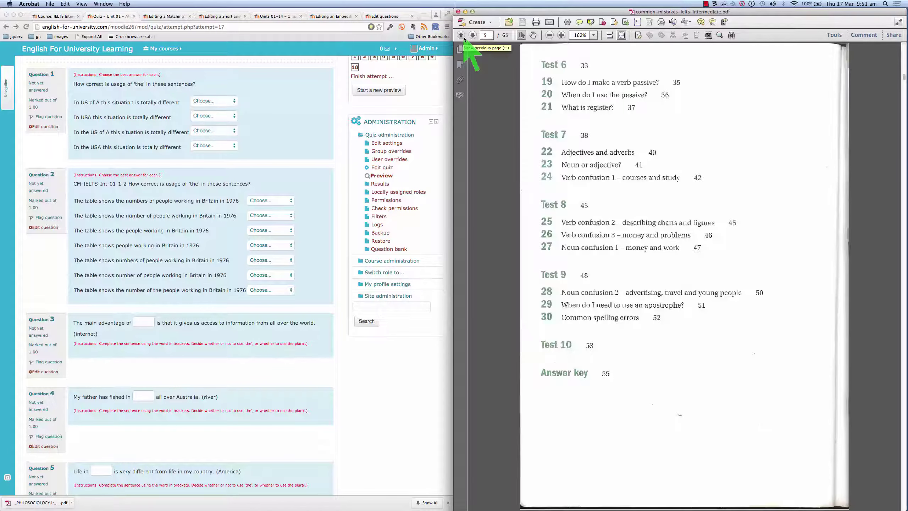
pyautogui.click(462, 35)
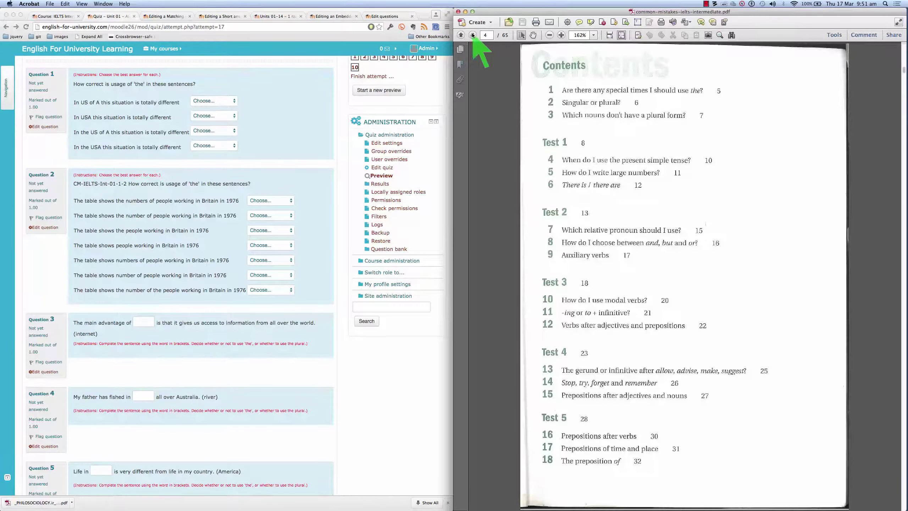
pyautogui.click(473, 35)
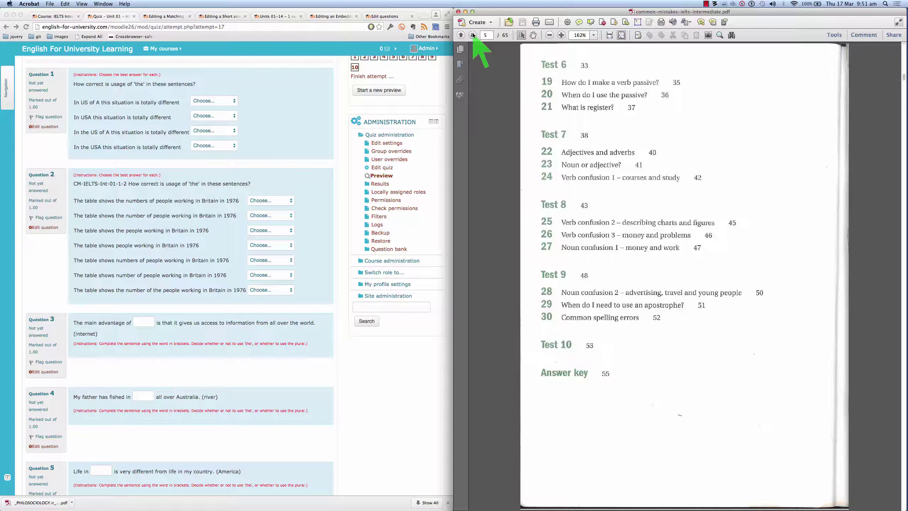
pyautogui.click(461, 35)
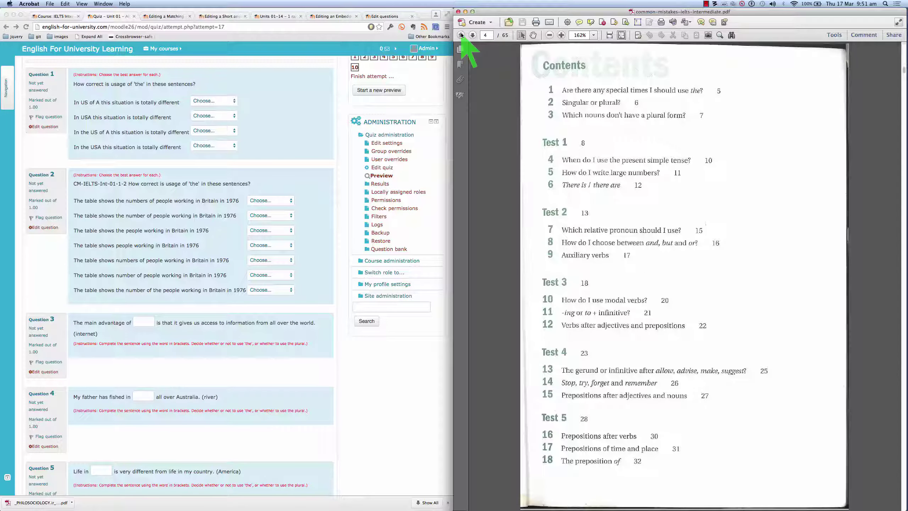
pyautogui.click(472, 35)
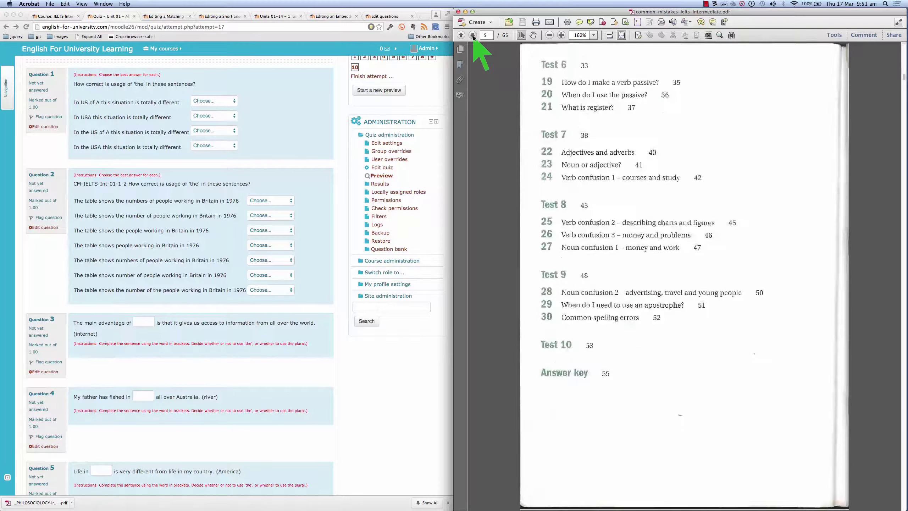
pyautogui.click(473, 36)
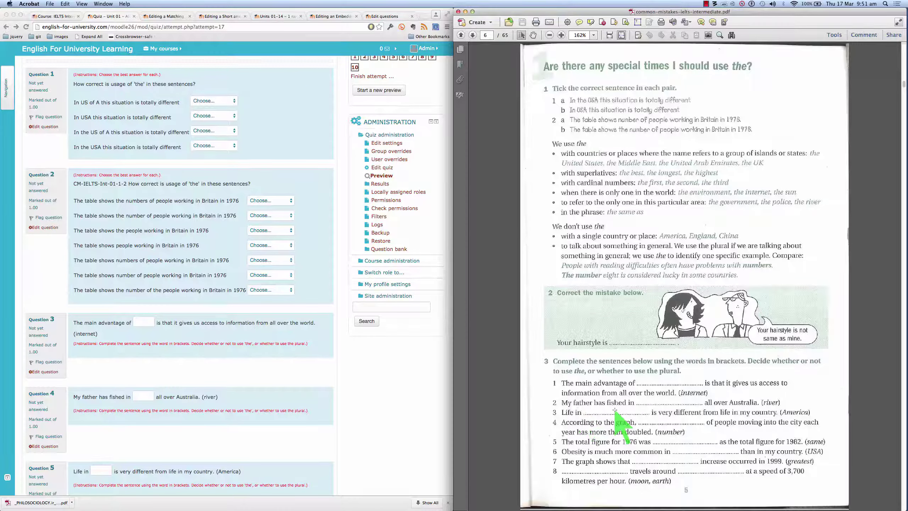
pyautogui.click(461, 36)
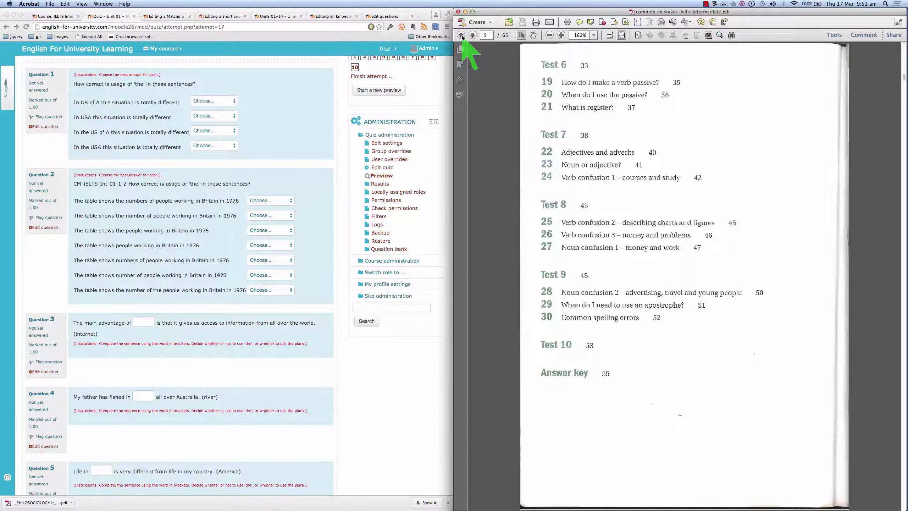
pyautogui.click(461, 35)
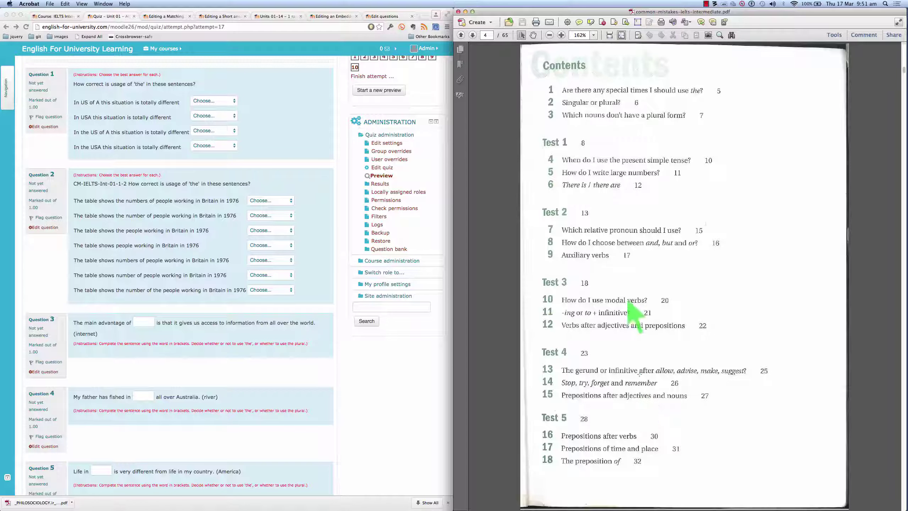
pyautogui.click(473, 35)
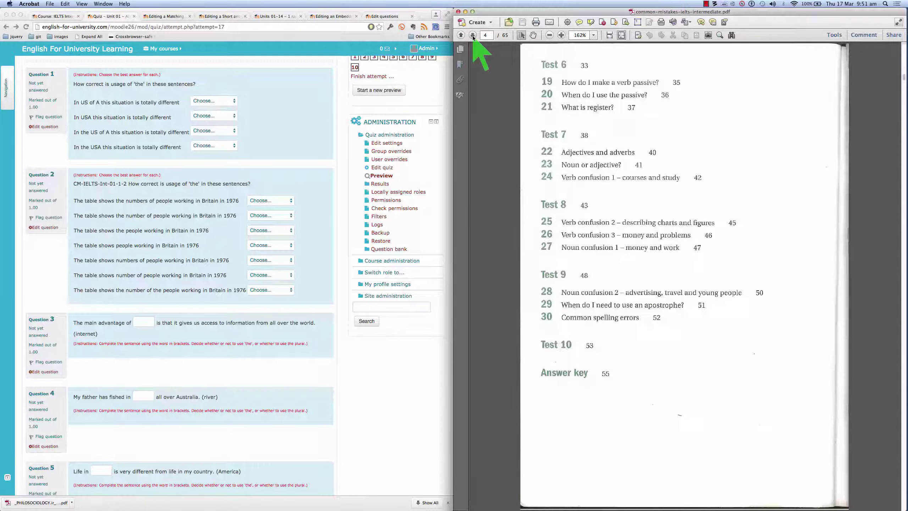
pyautogui.click(473, 36)
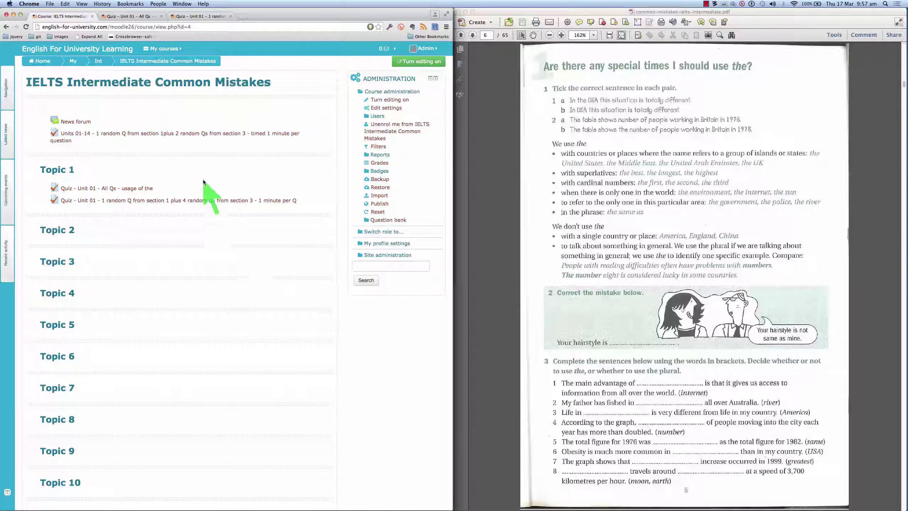
# Continue the last attempt of "Quiz - Unit 01 - All Qs - usage of the", review its questions and return to the course page.
pyautogui.click(118, 189)
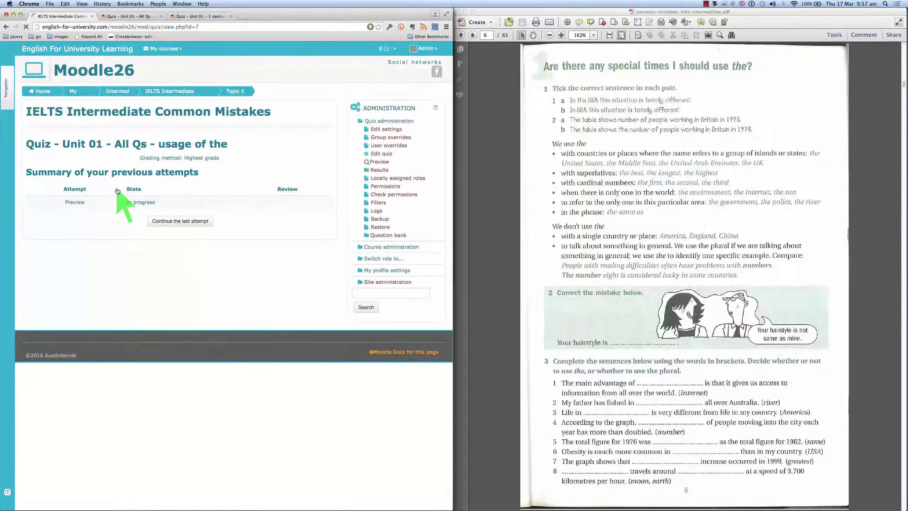
pyautogui.click(173, 221)
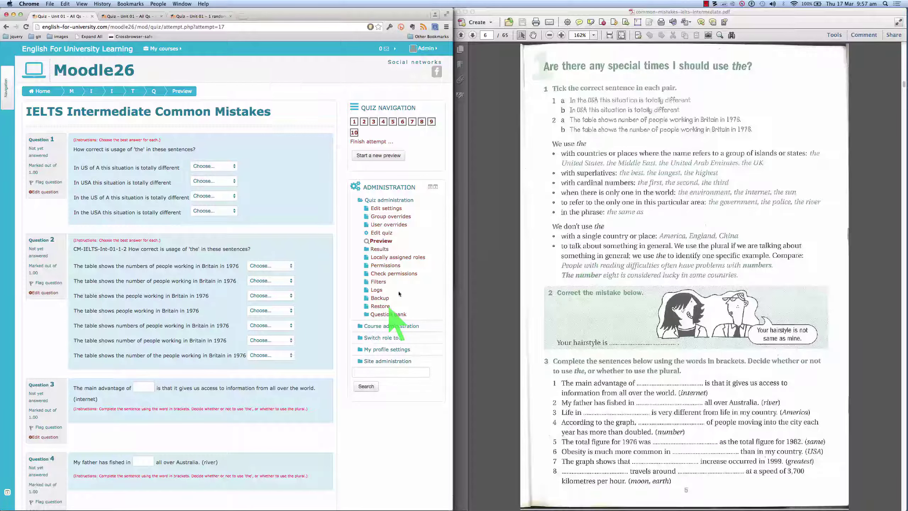
pyautogui.scroll(-3, 338, 357)
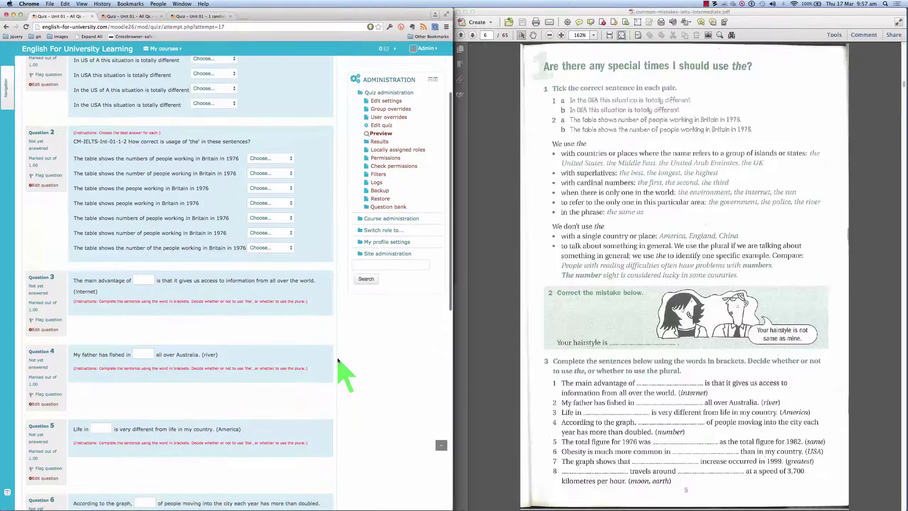
pyautogui.scroll(1, 338, 358)
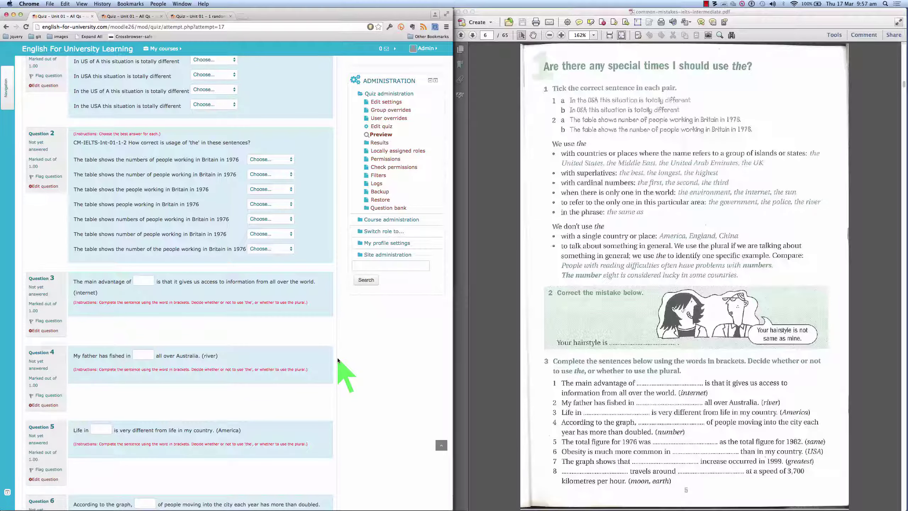
pyautogui.scroll(-3, 337, 359)
pyautogui.scroll(6, 338, 359)
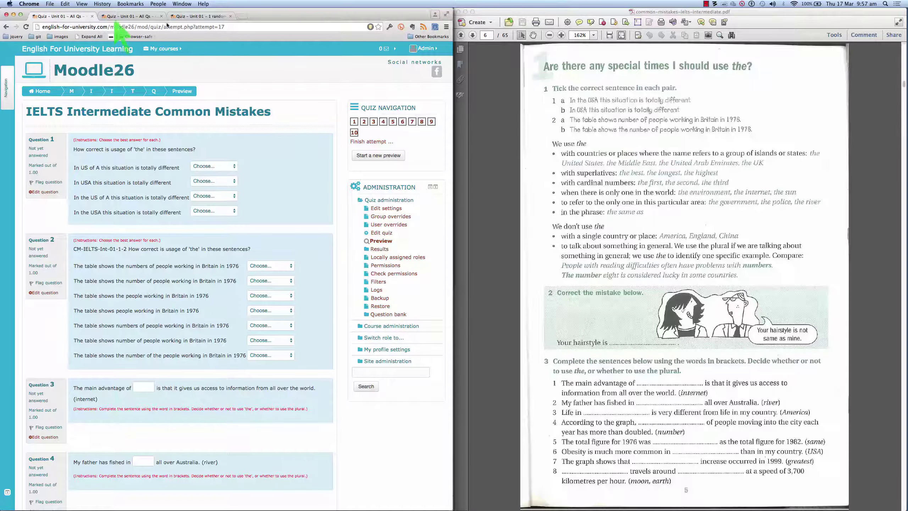
pyautogui.click(6, 27)
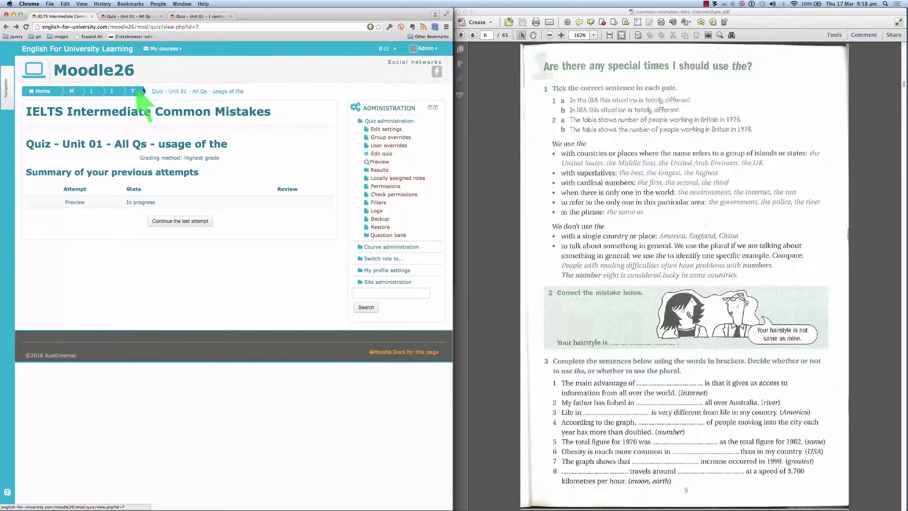
pyautogui.click(126, 92)
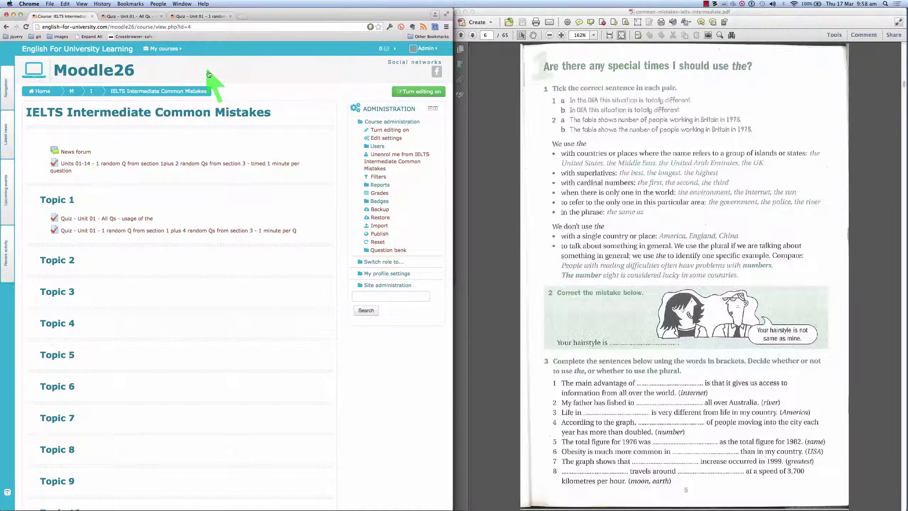
# Review the questions in the open preview of the timed Unit 01 random-question quiz, and return to the course page.
pyautogui.click(197, 17)
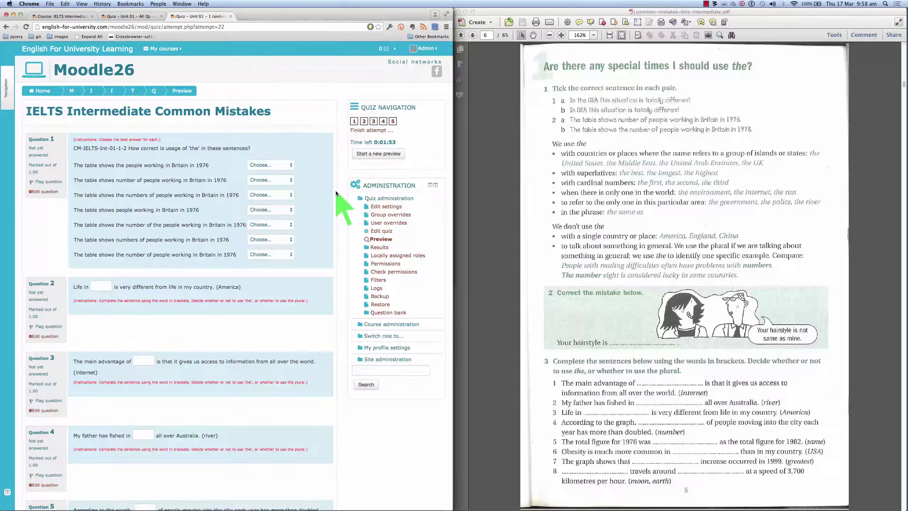
pyautogui.scroll(-2, 336, 191)
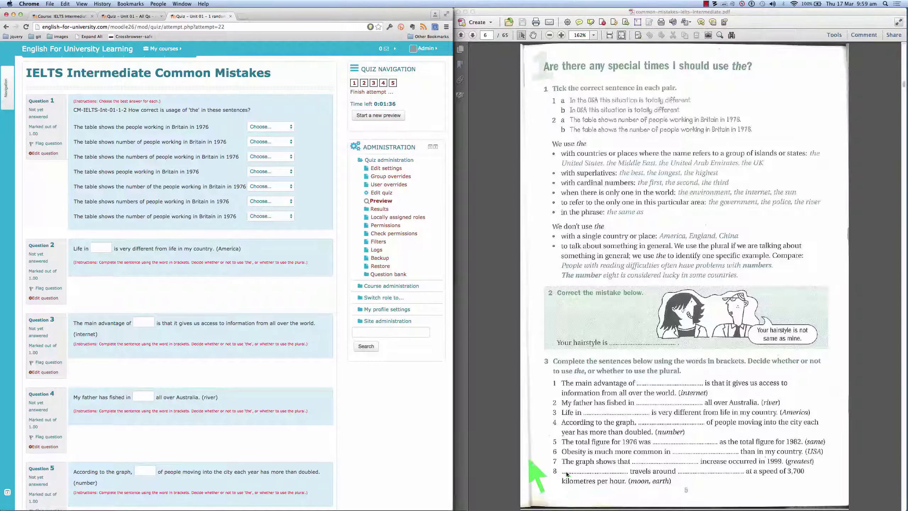
pyautogui.scroll(-2, 340, 449)
pyautogui.scroll(-2, 339, 449)
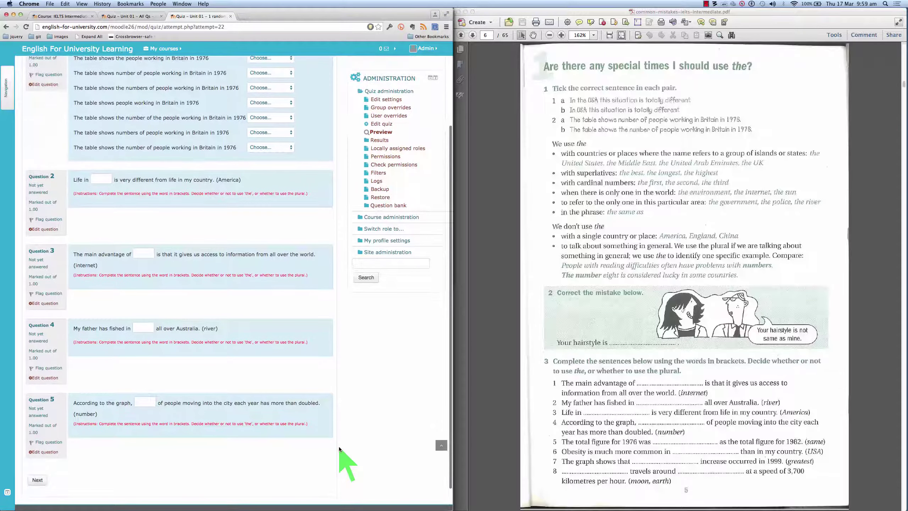
pyautogui.scroll(3, 339, 446)
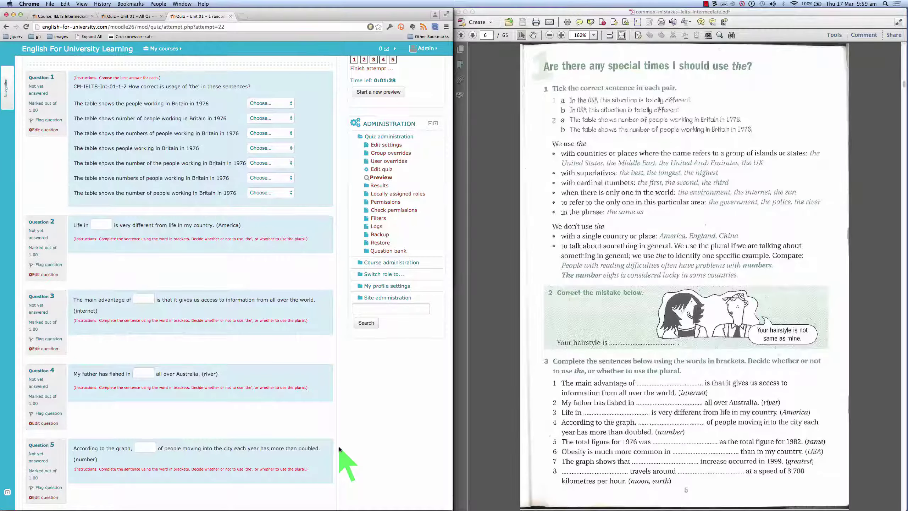
pyautogui.scroll(3, 339, 446)
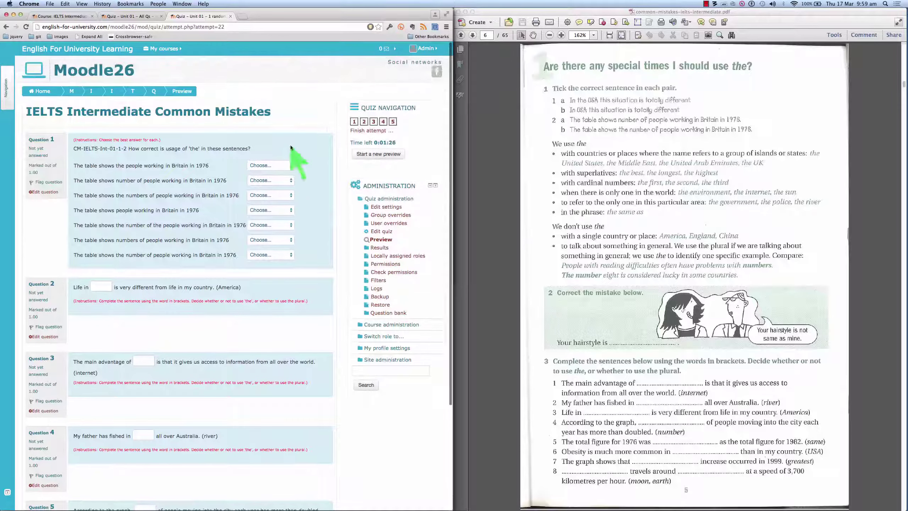
pyautogui.click(65, 17)
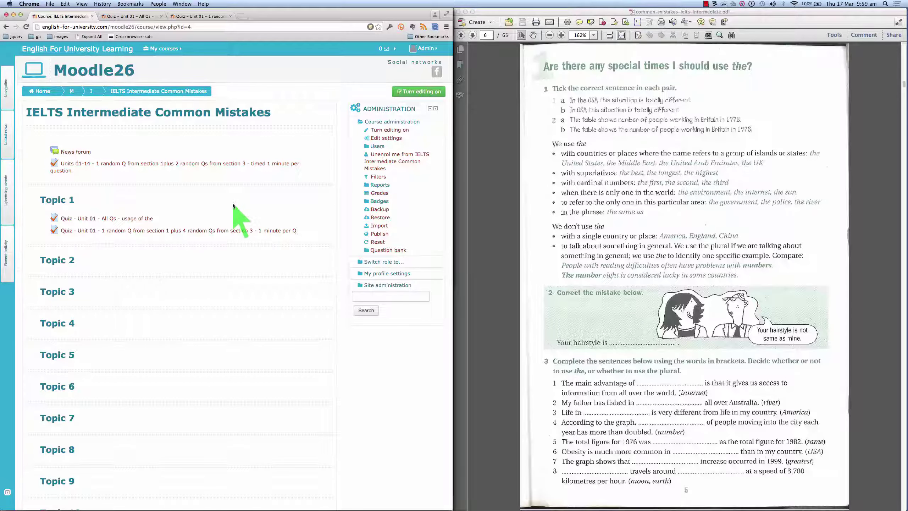
# Switch to Acrobat to check the textbook's contents and the page 6 exercises, and return to the Moodle course page in Chrome.
pyautogui.click(462, 36)
pyautogui.click(461, 35)
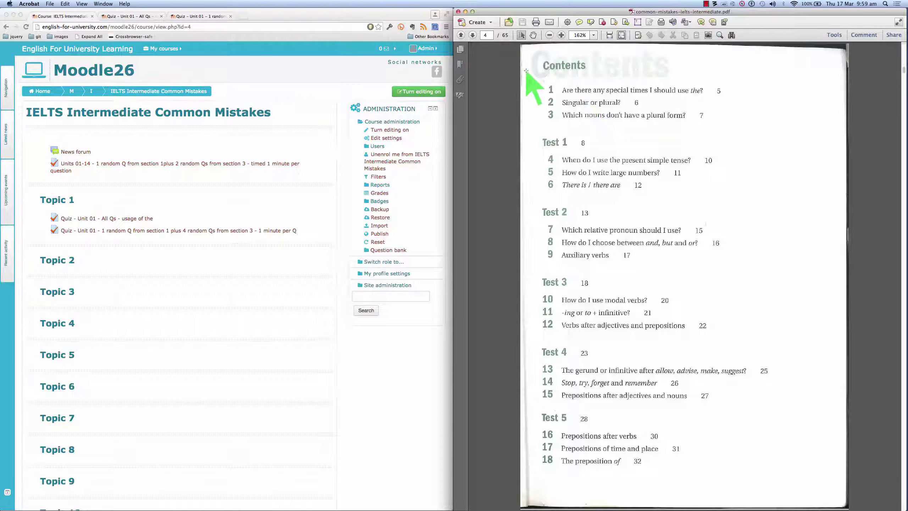
pyautogui.click(472, 34)
pyautogui.click(472, 35)
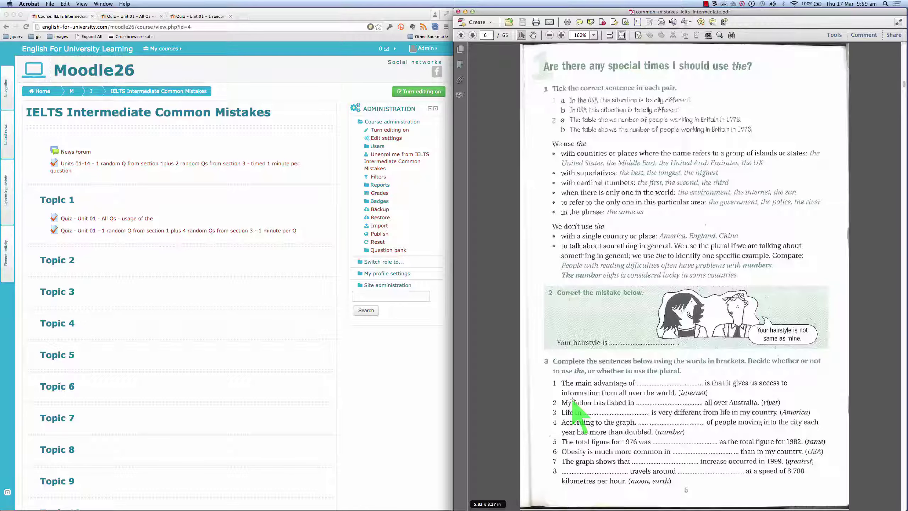
pyautogui.click(221, 198)
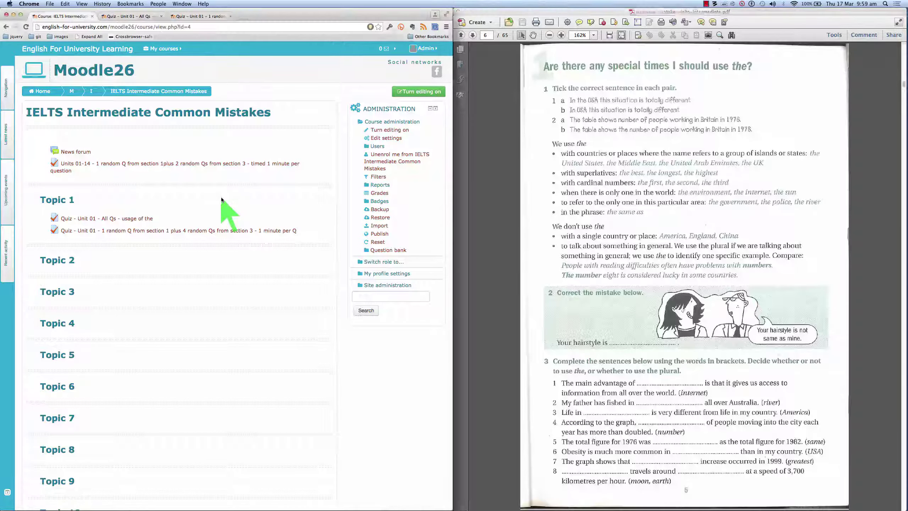
# Open the timed Units 01-14 random-question quiz and start a new attempt.
pyautogui.click(186, 164)
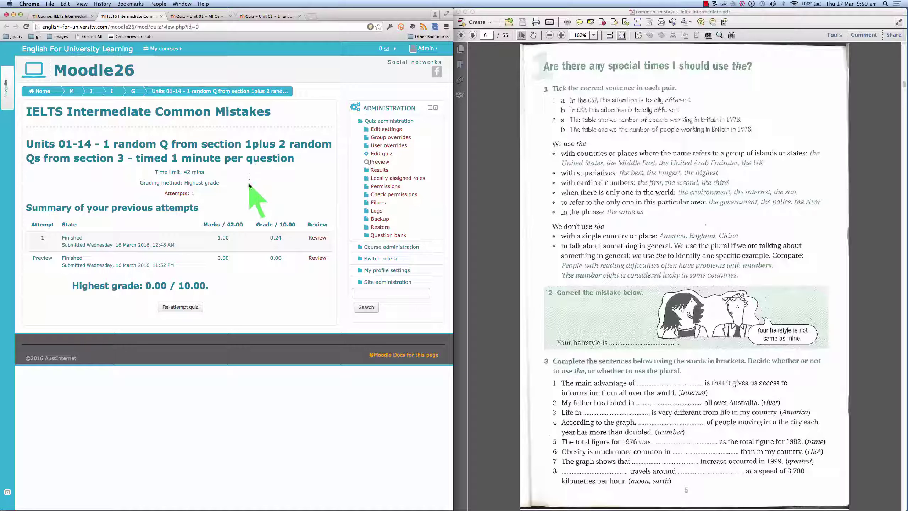
pyautogui.click(178, 308)
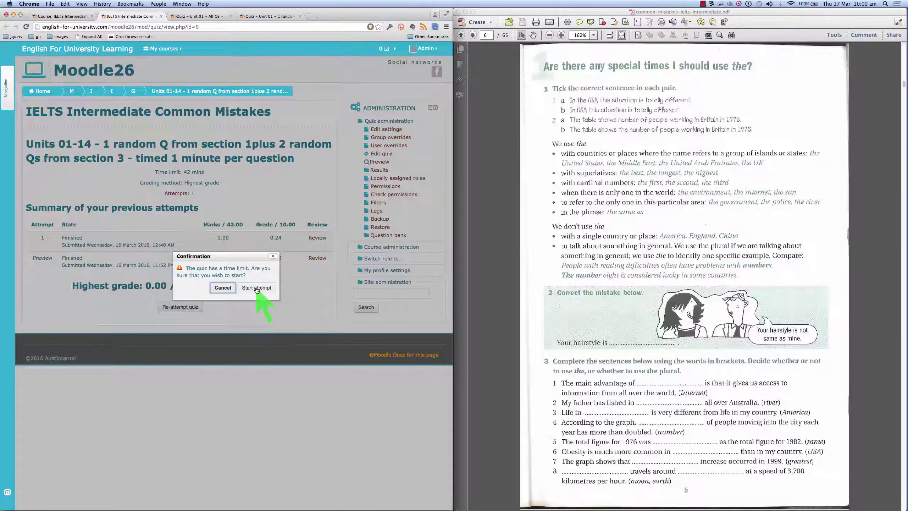
pyautogui.click(257, 291)
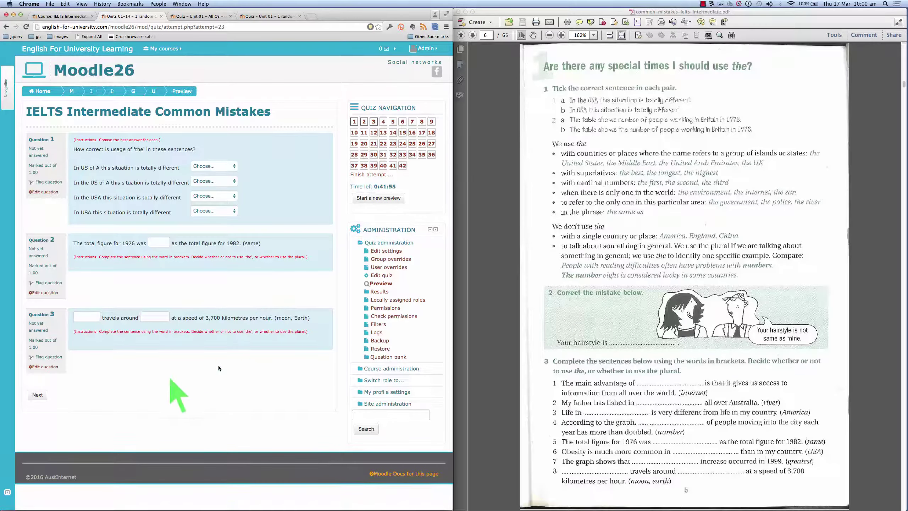
# Look through the Units 01-14 quiz questions from the first page to questions 40-42, and return to the course page.
pyautogui.click(35, 396)
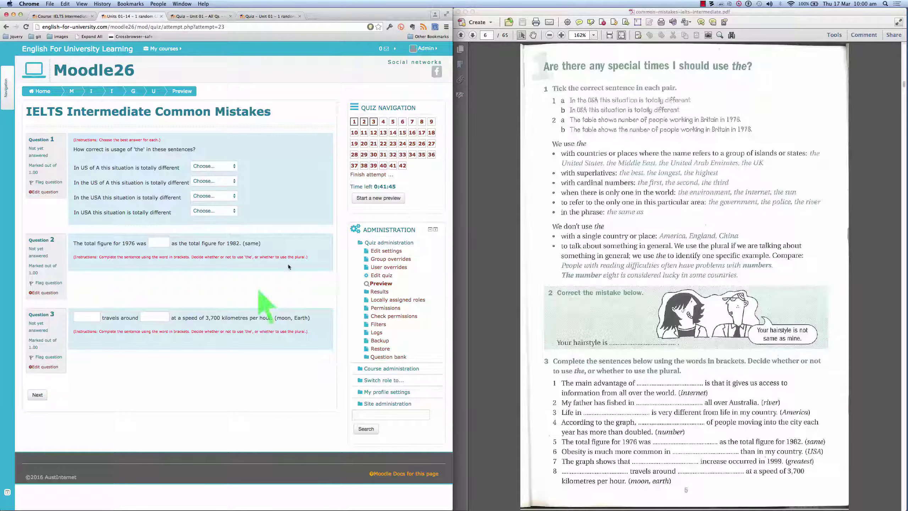
pyautogui.click(38, 395)
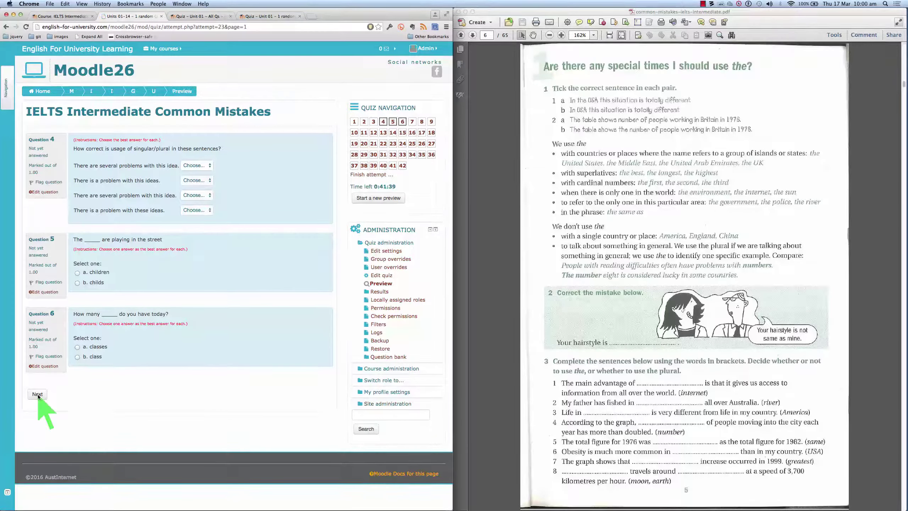
pyautogui.click(38, 395)
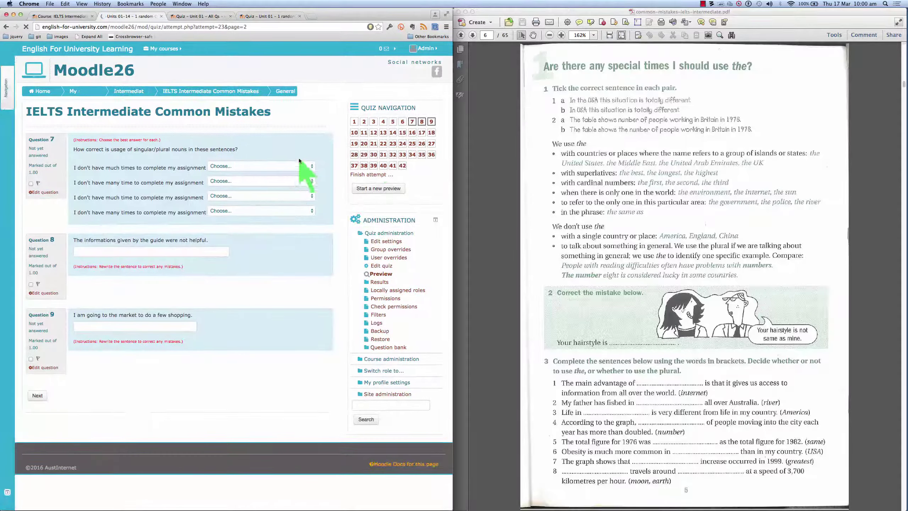
pyautogui.click(364, 133)
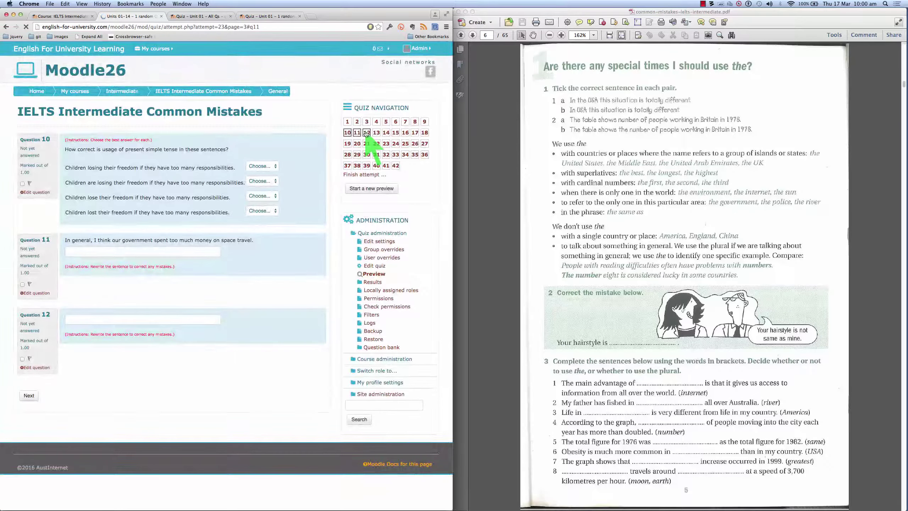
pyautogui.click(384, 165)
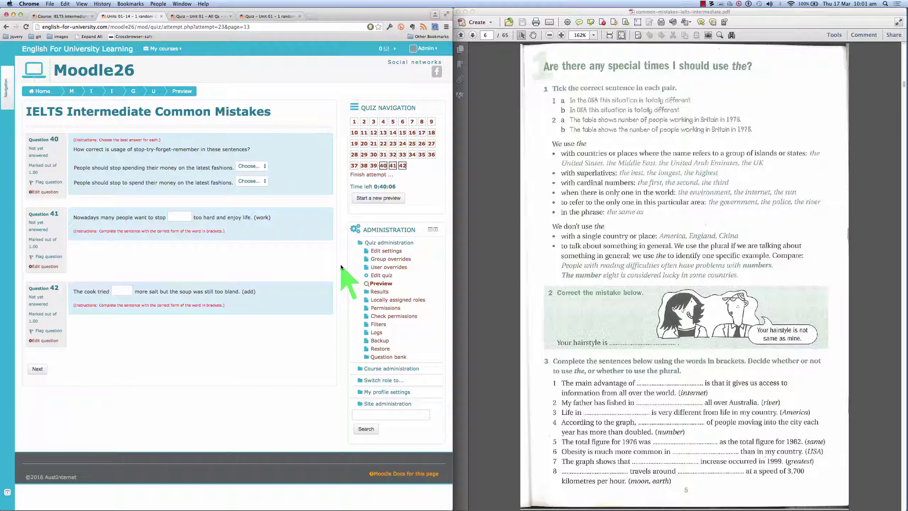
pyautogui.click(59, 16)
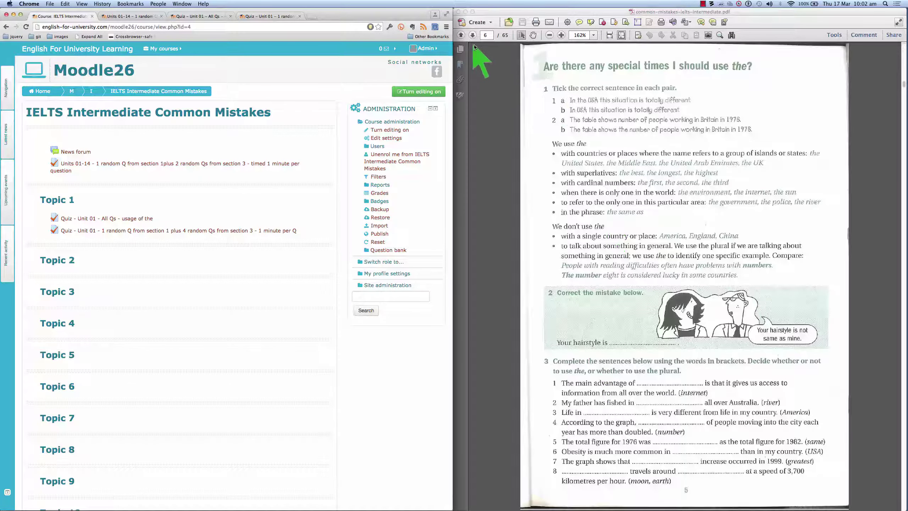
# Switch to Acrobat and page back through the textbook PDF from page 6 to its front cover.
pyautogui.click(461, 35)
pyautogui.click(461, 35)
pyautogui.click(462, 36)
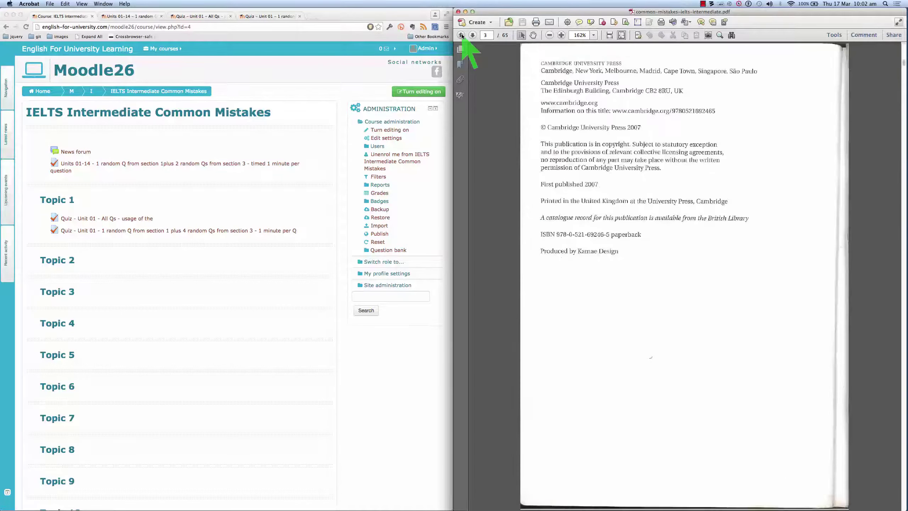
pyautogui.click(461, 35)
pyautogui.click(461, 35)
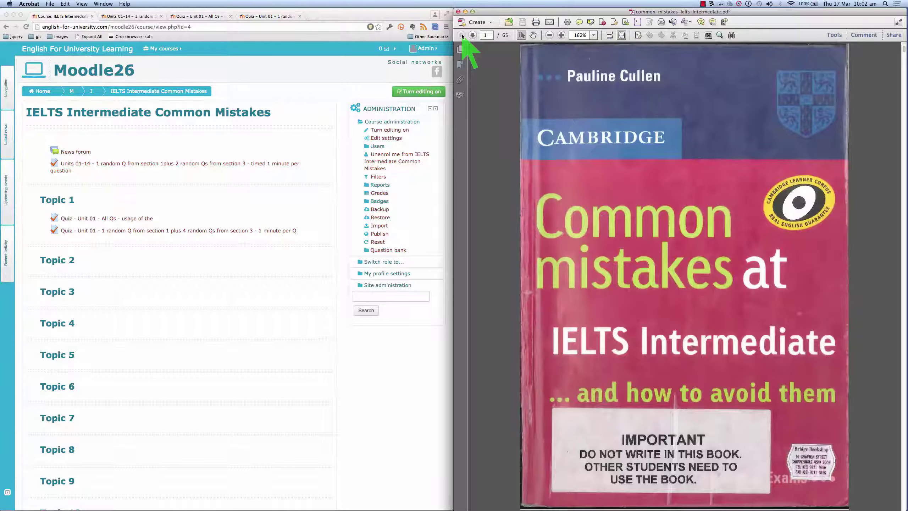
# Page forward from the cover through the contents on pages 4 and 5 to the page 6 exercises.
pyautogui.click(473, 35)
pyautogui.click(472, 35)
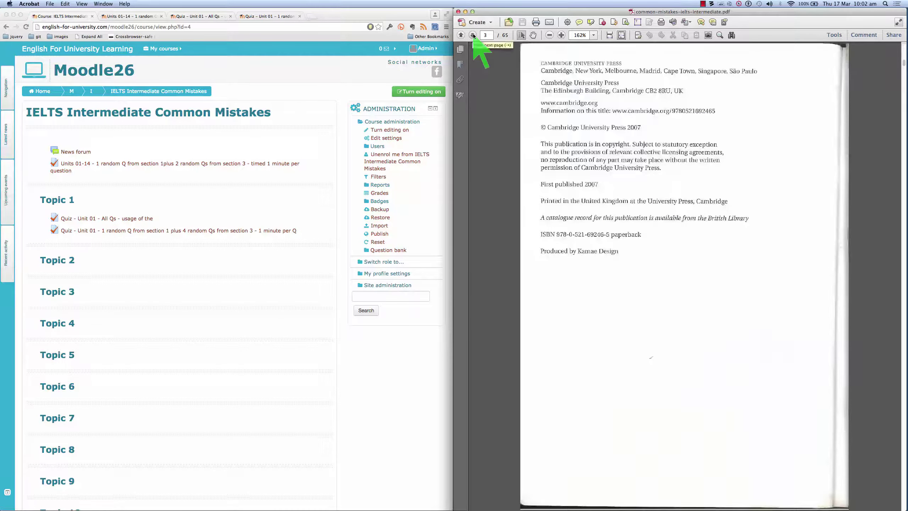
pyautogui.click(472, 35)
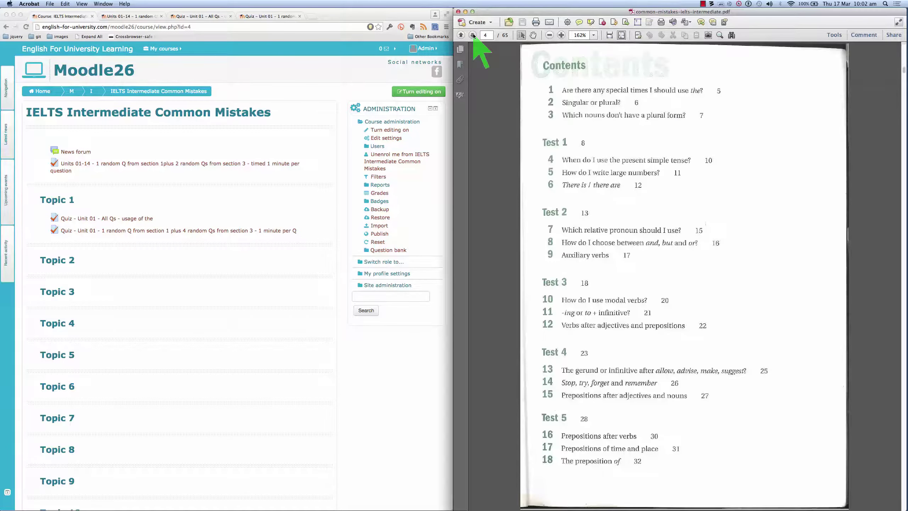
pyautogui.click(473, 35)
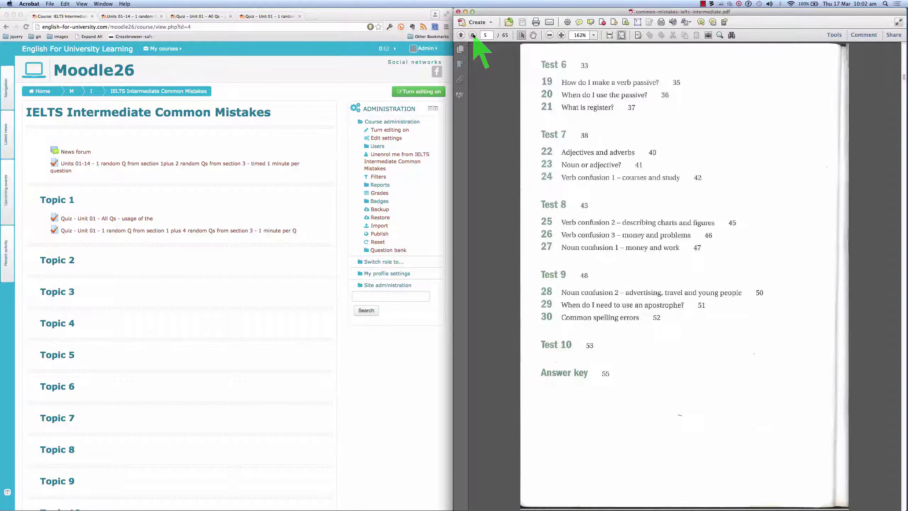
pyautogui.click(473, 35)
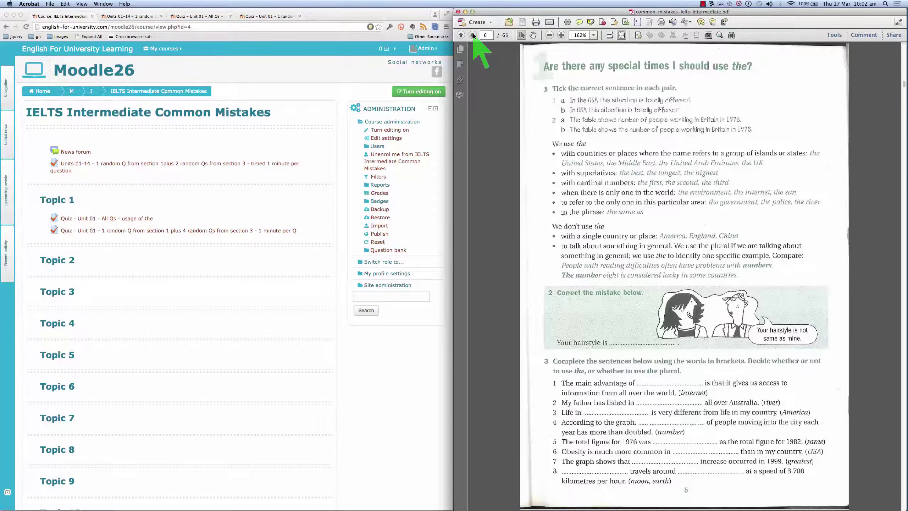